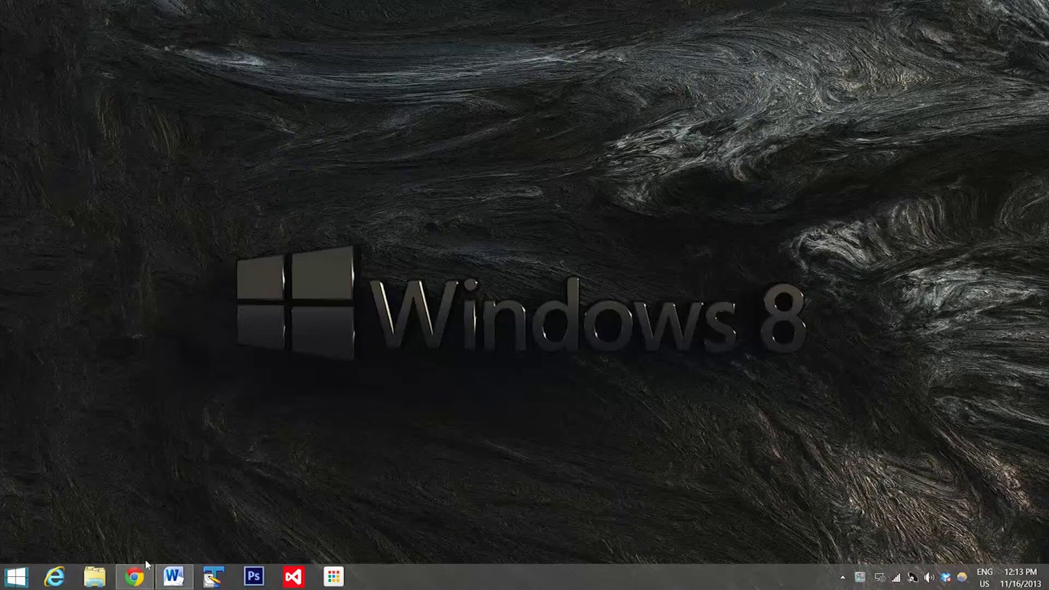
Step: Open truecrypt.org in a new Chrome tab and go to its Downloads page
left_click(138, 578)
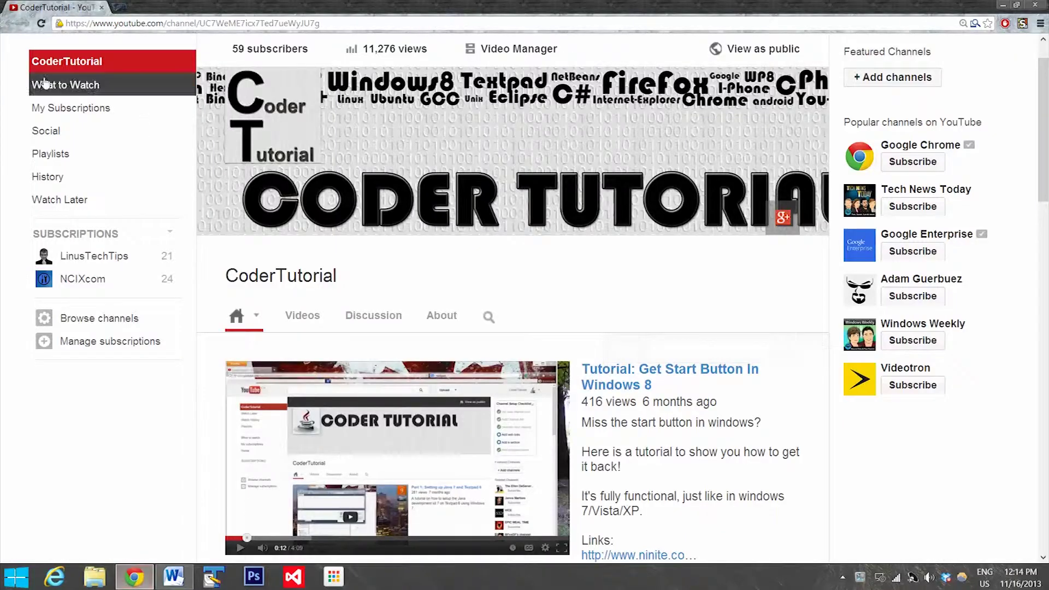
left_click(116, 8)
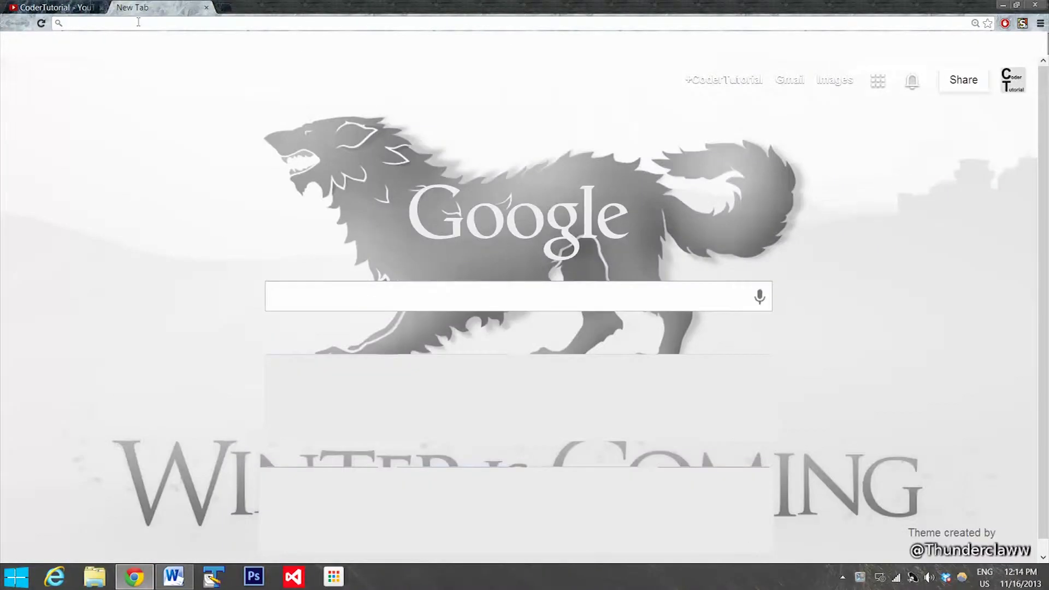
type("truecryp")
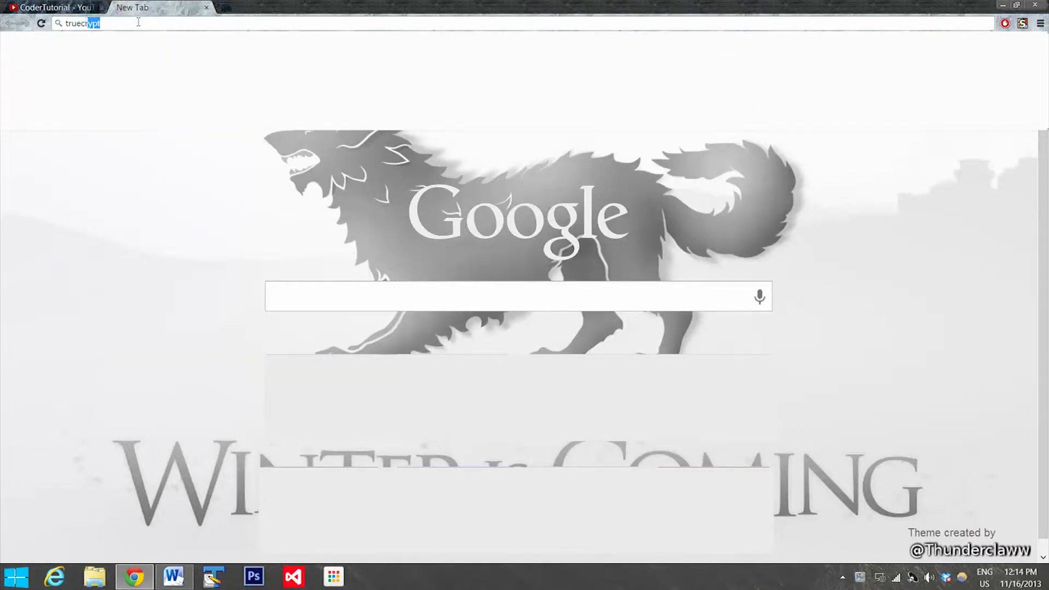
type("t.org")
key("Return")
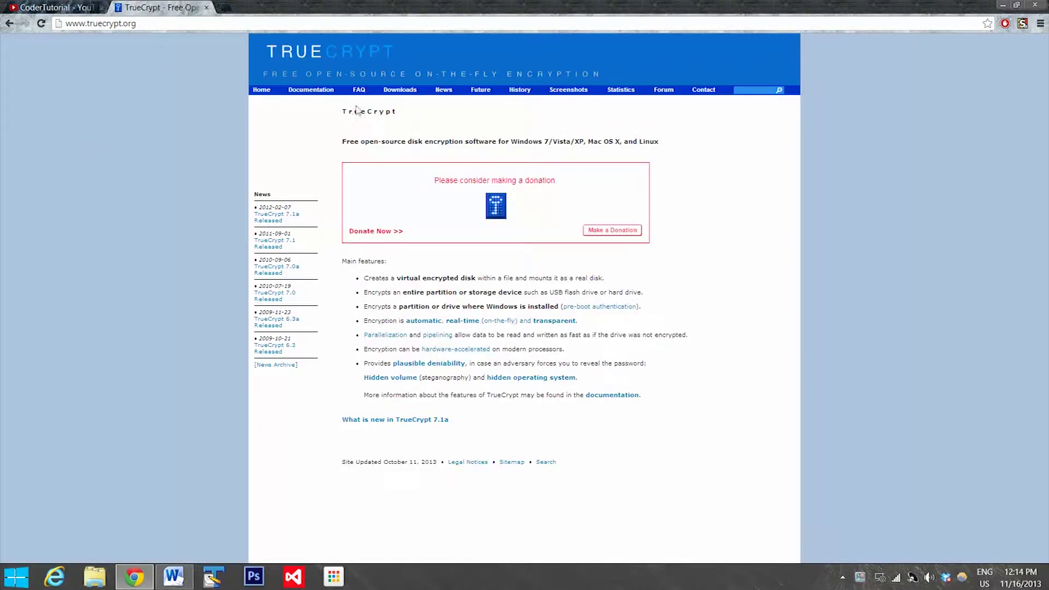
left_click(400, 96)
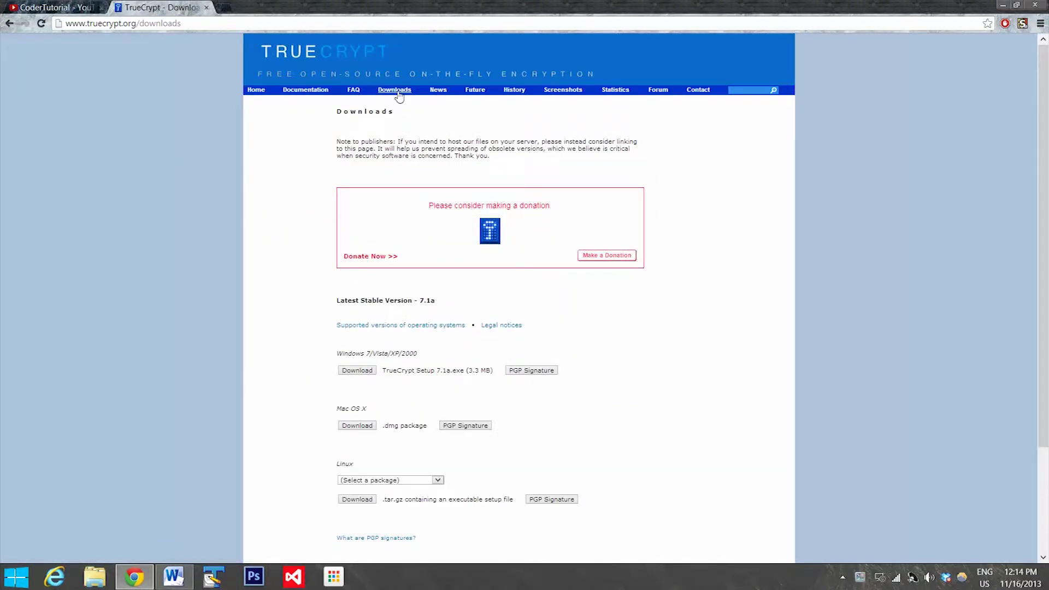
Step: Download TrueCrypt Setup 7.1a.exe for Windows and run it from the download bar
scroll(277, 253, "down", 2)
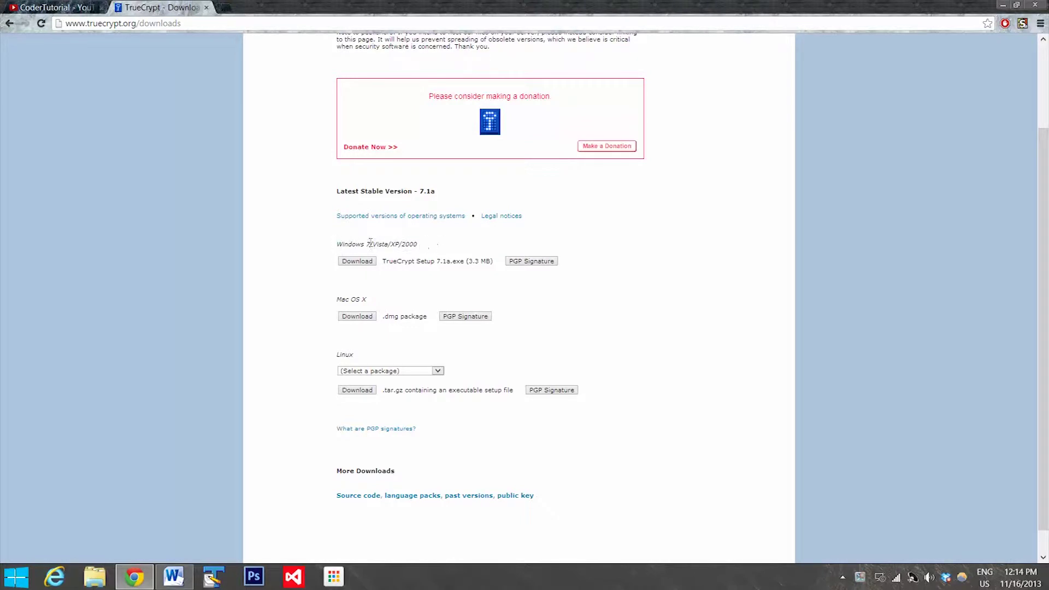
left_click(356, 264)
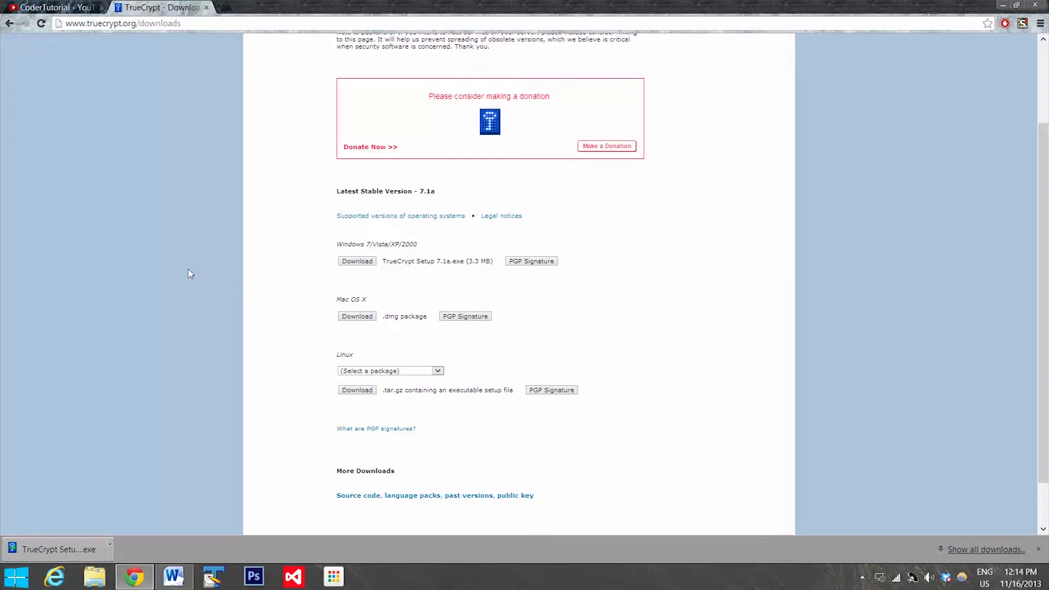
left_click(72, 554)
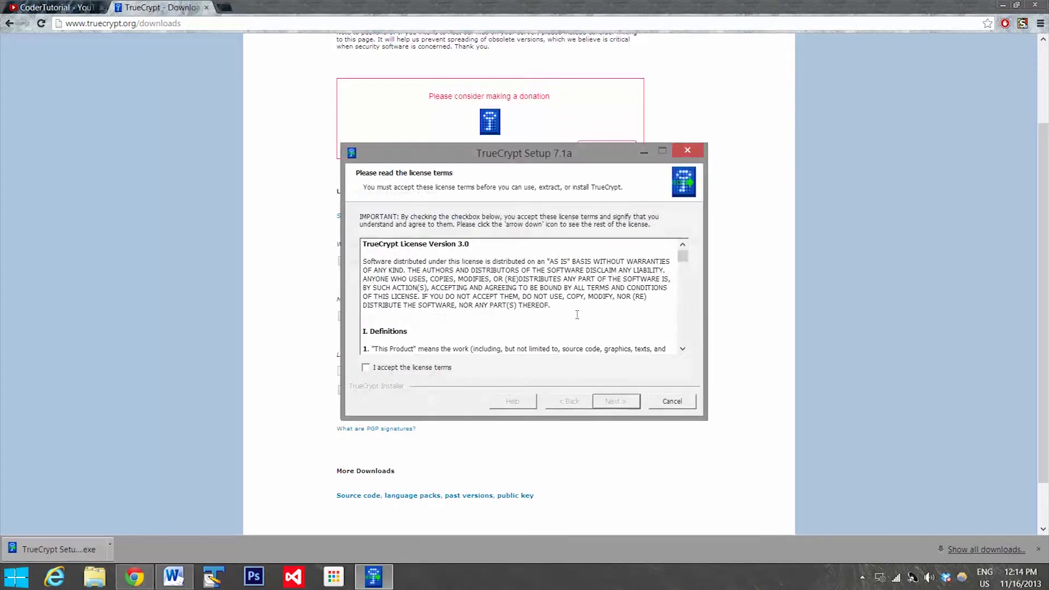
Step: Accept the license and install TrueCrypt normally, keeping the Start menu entry but no desktop icon
left_click(367, 369)
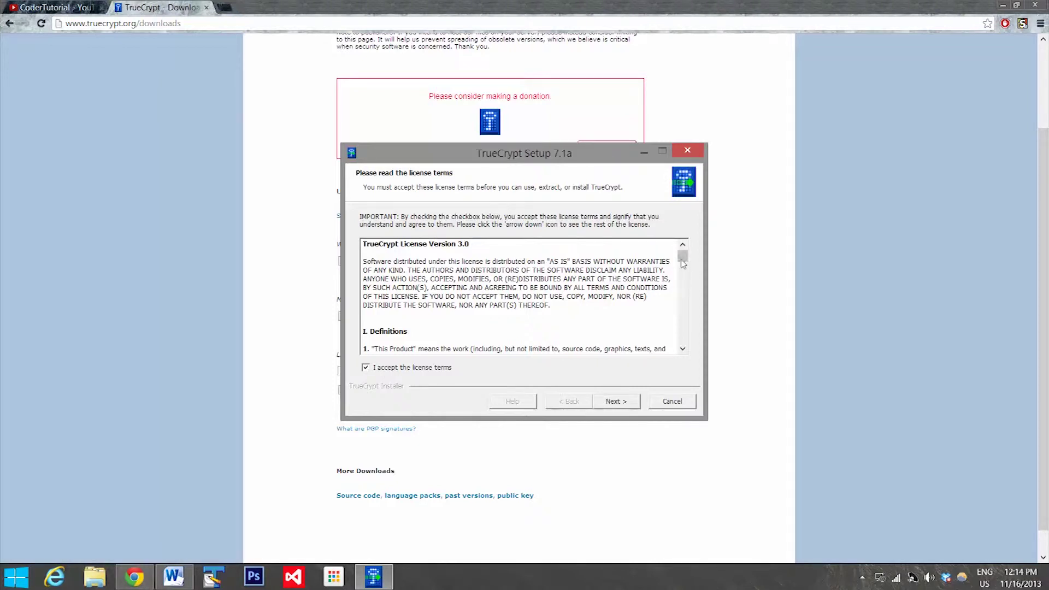
left_click_drag(683, 262, 682, 331)
left_click(628, 404)
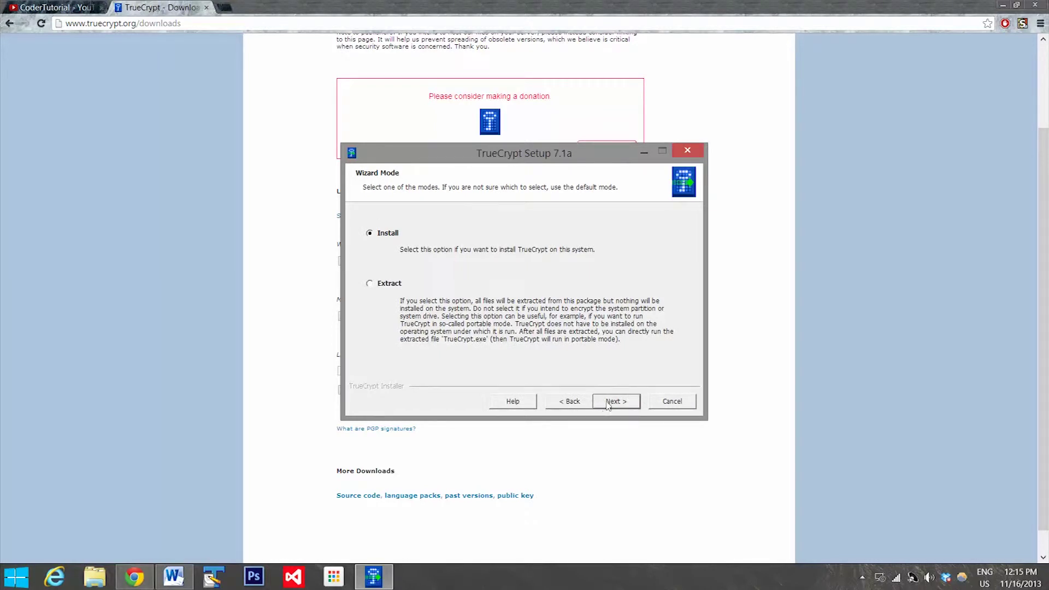
left_click(608, 403)
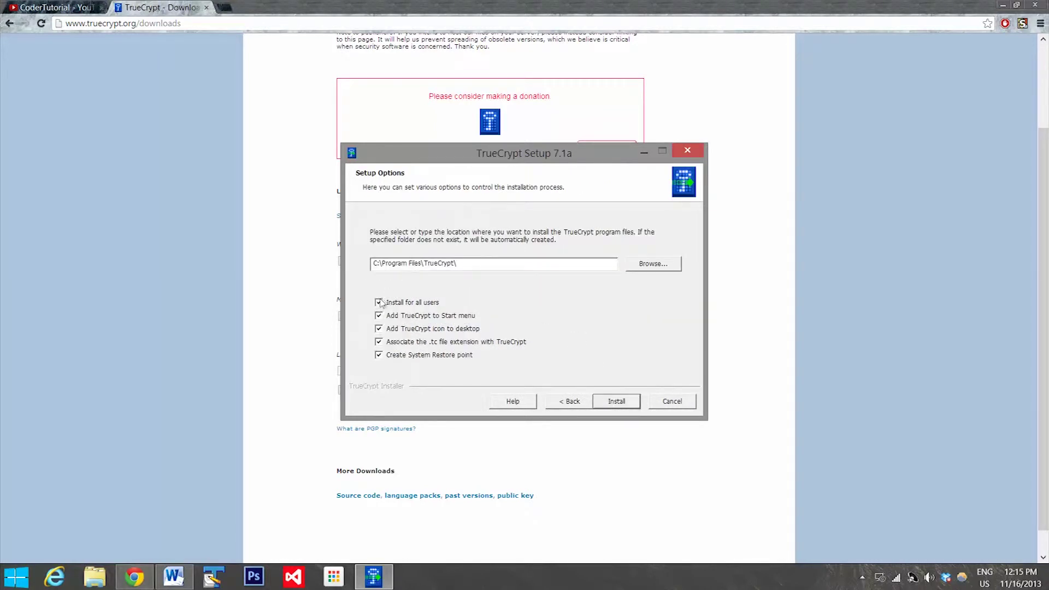
left_click(379, 316)
left_click(379, 316)
left_click(378, 329)
left_click(617, 402)
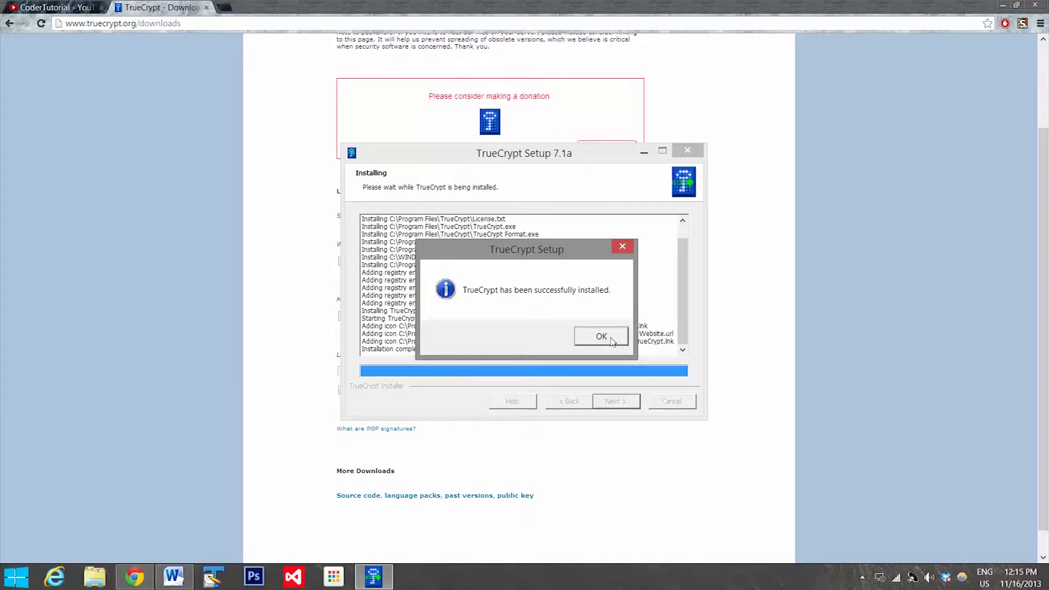
Step: Confirm the successful installation, finish Setup, and decline the beginner's tutorial
left_click(611, 340)
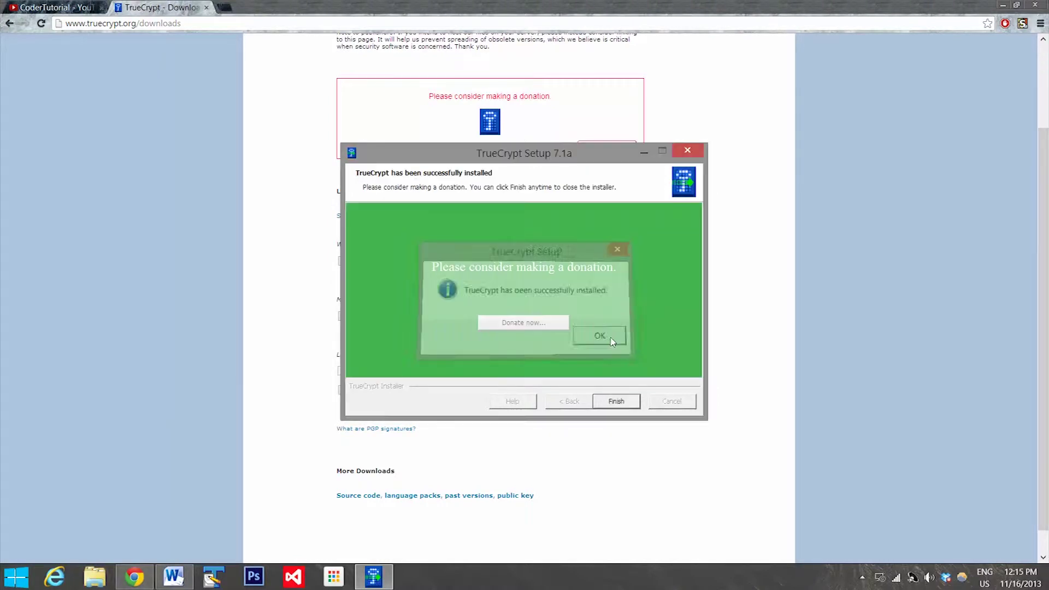
left_click(629, 403)
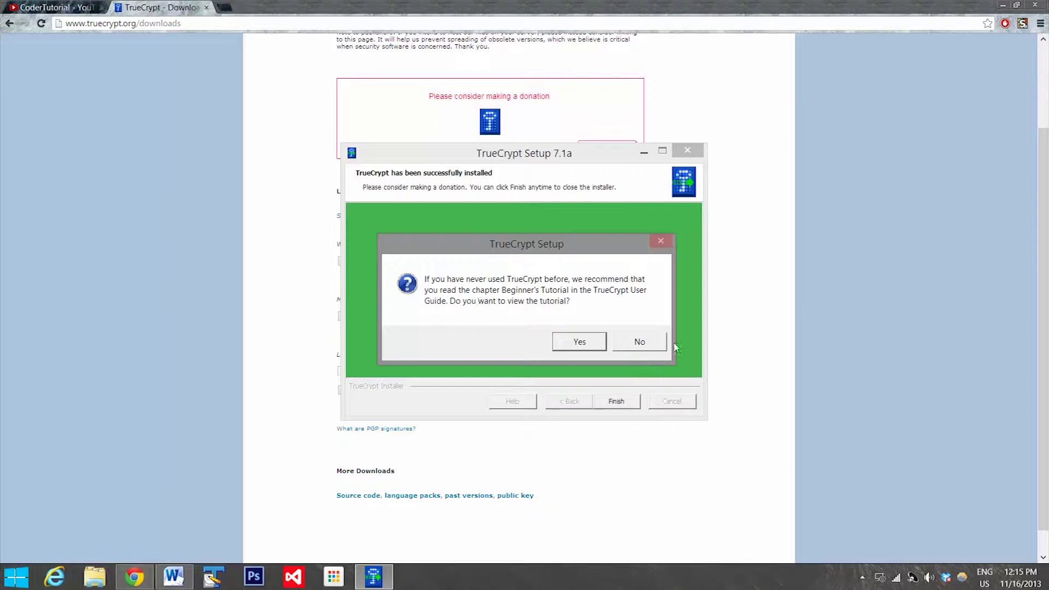
left_click(640, 342)
mouse_move(1045, 3)
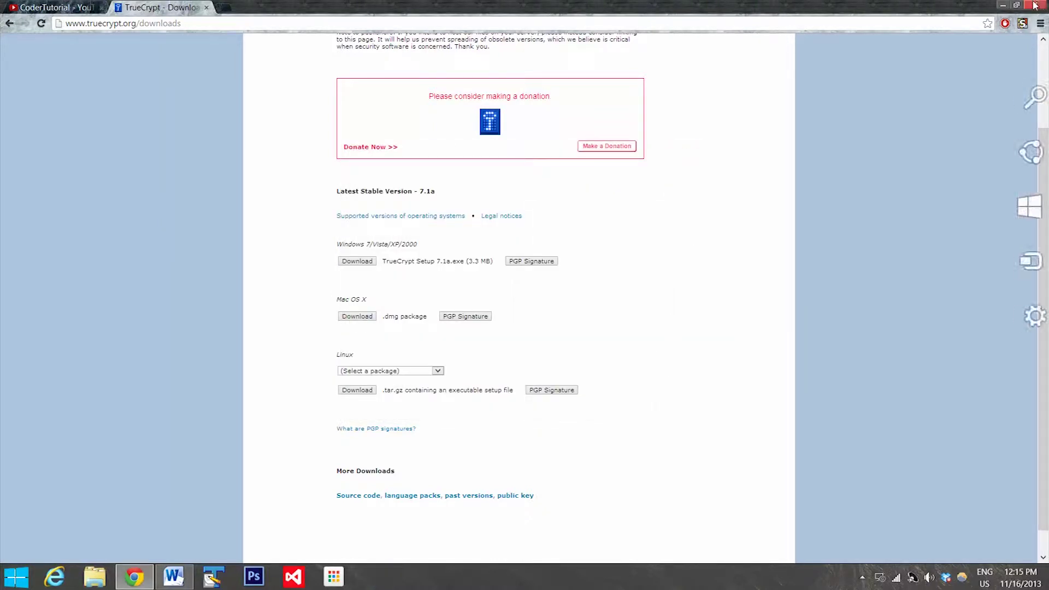
Step: Minimize Chrome and start TrueCrypt from the Start menu's Programs > TrueCrypt folder
left_click(1005, 7)
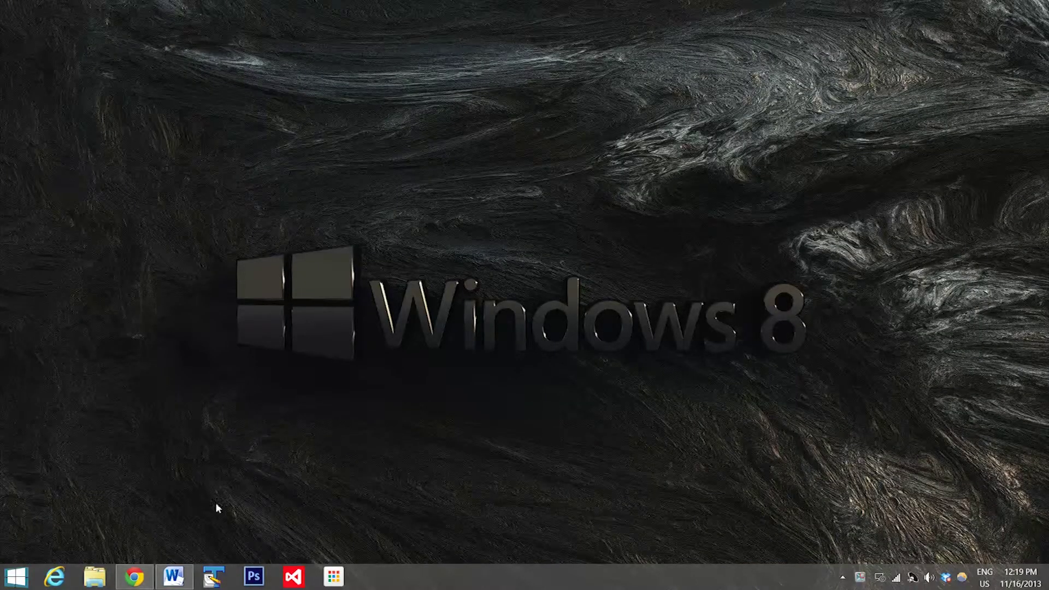
left_click(16, 576)
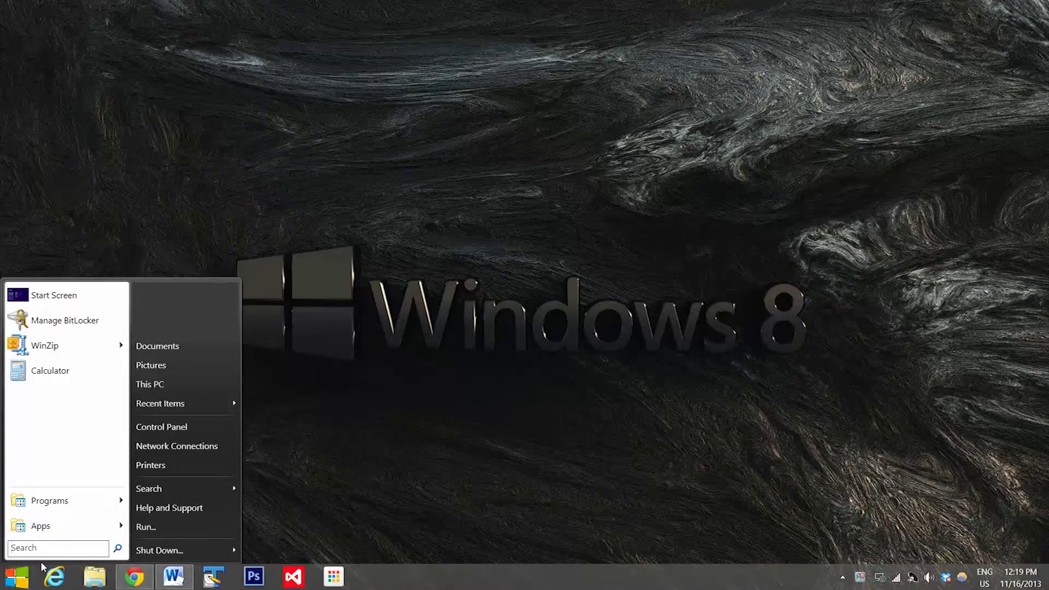
mouse_move(66, 510)
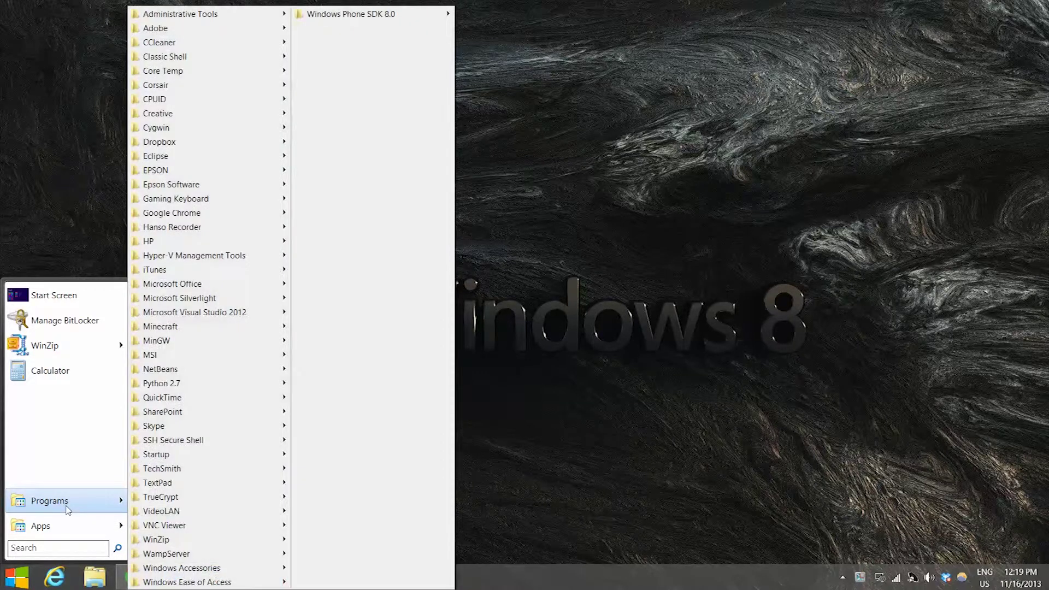
mouse_move(184, 499)
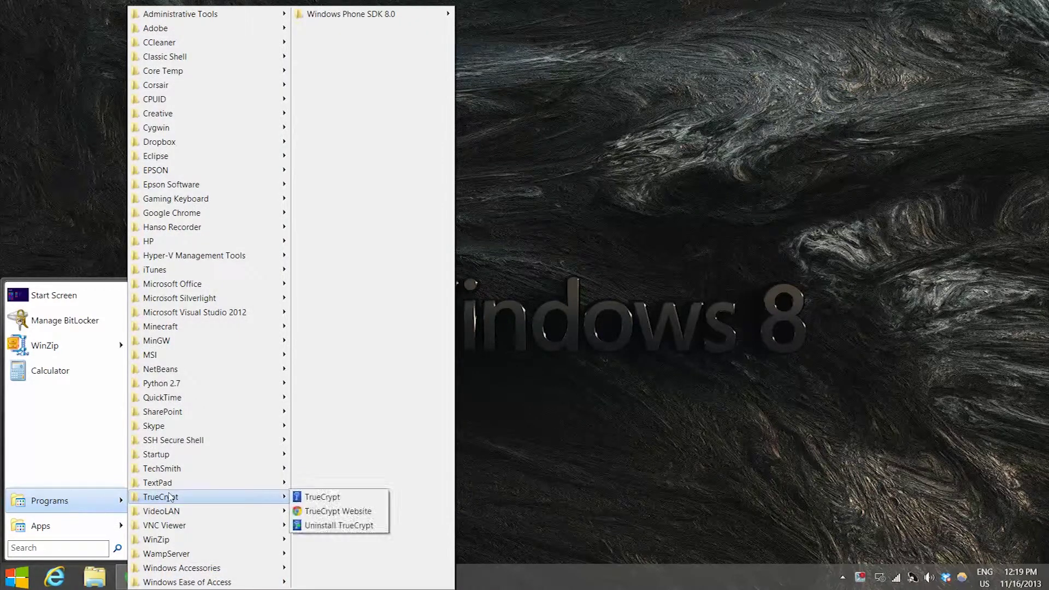
left_click(328, 499)
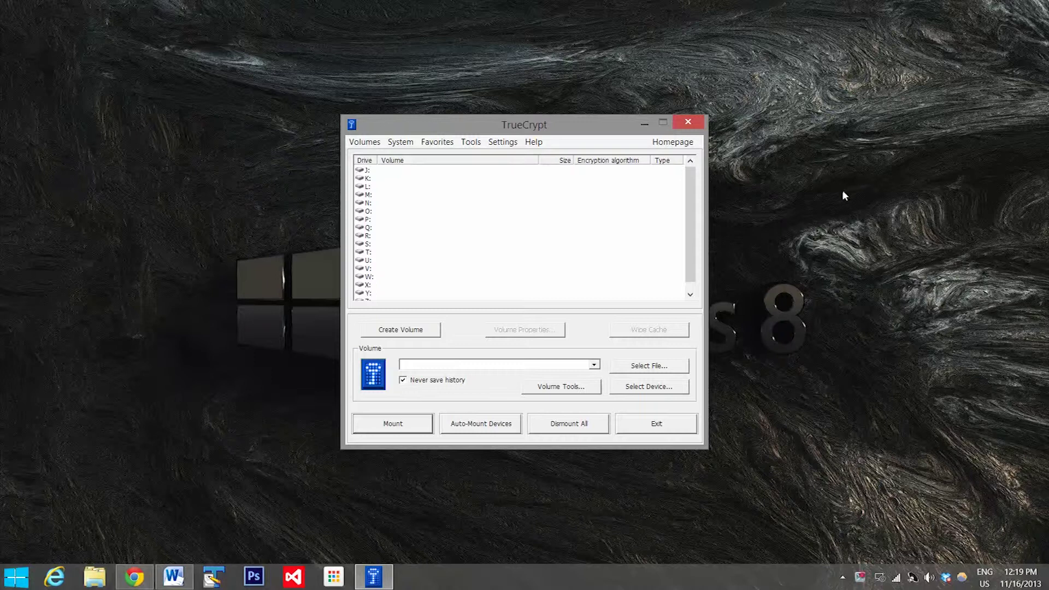
Step: Start the Volume Creation Wizard for a standard TrueCrypt encrypted file container
left_click(411, 330)
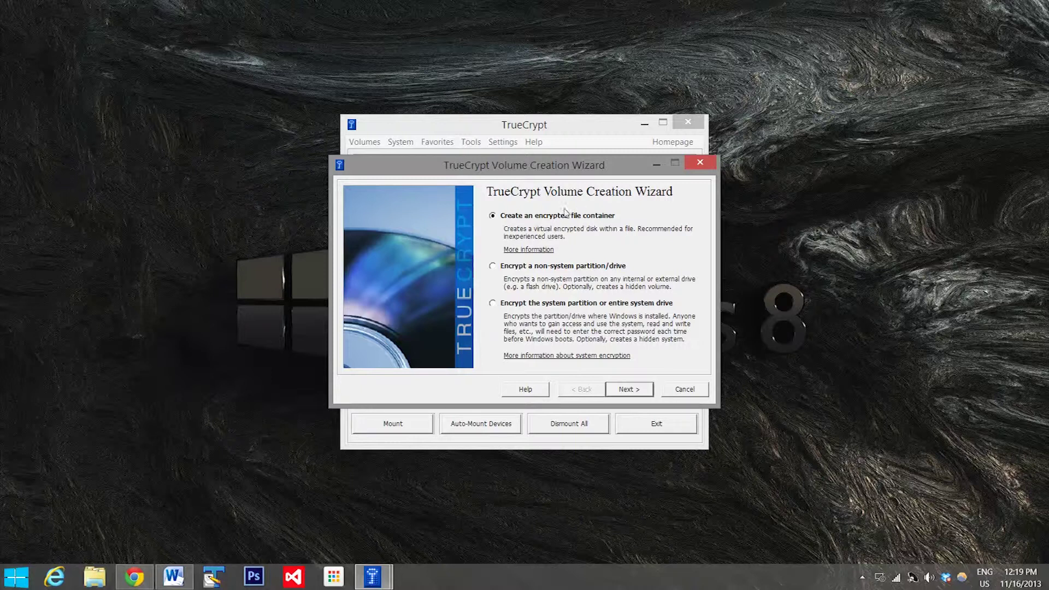
left_click(627, 389)
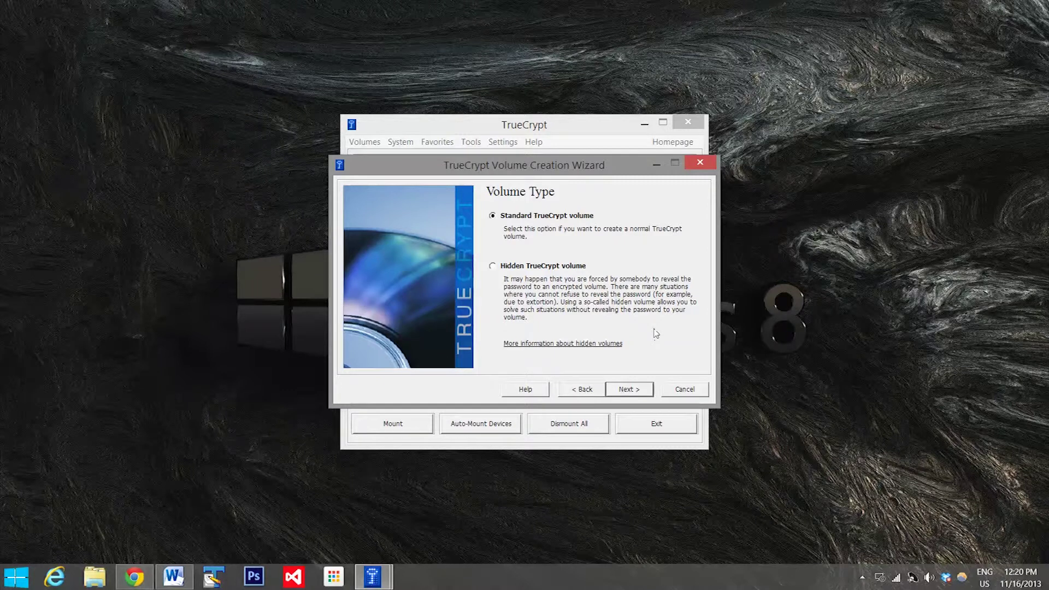
left_click(642, 392)
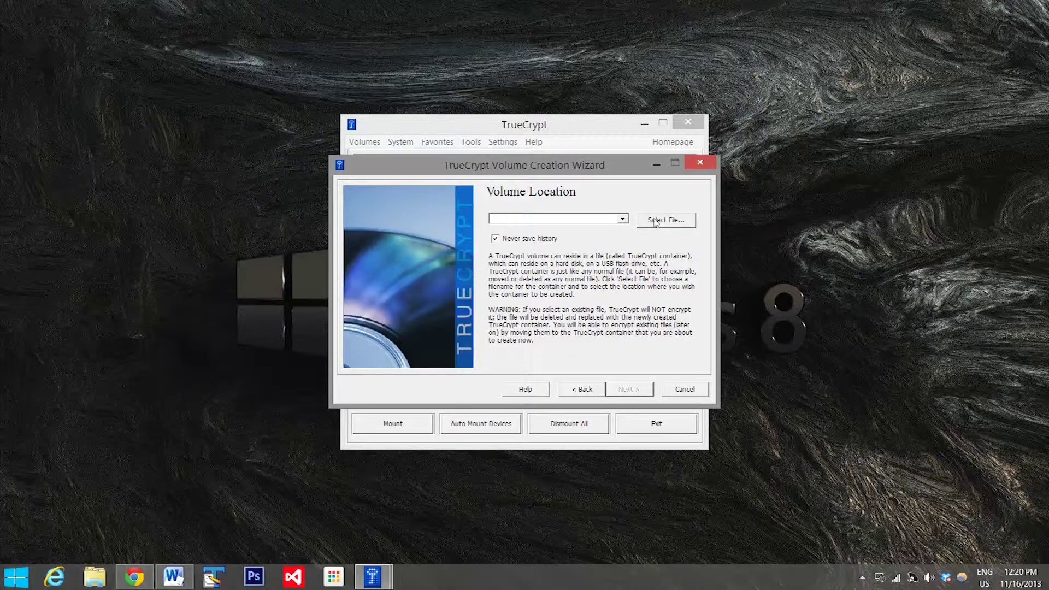
Step: Set the volume location to a new file named 'tutorial' in the Music folder
left_click(655, 224)
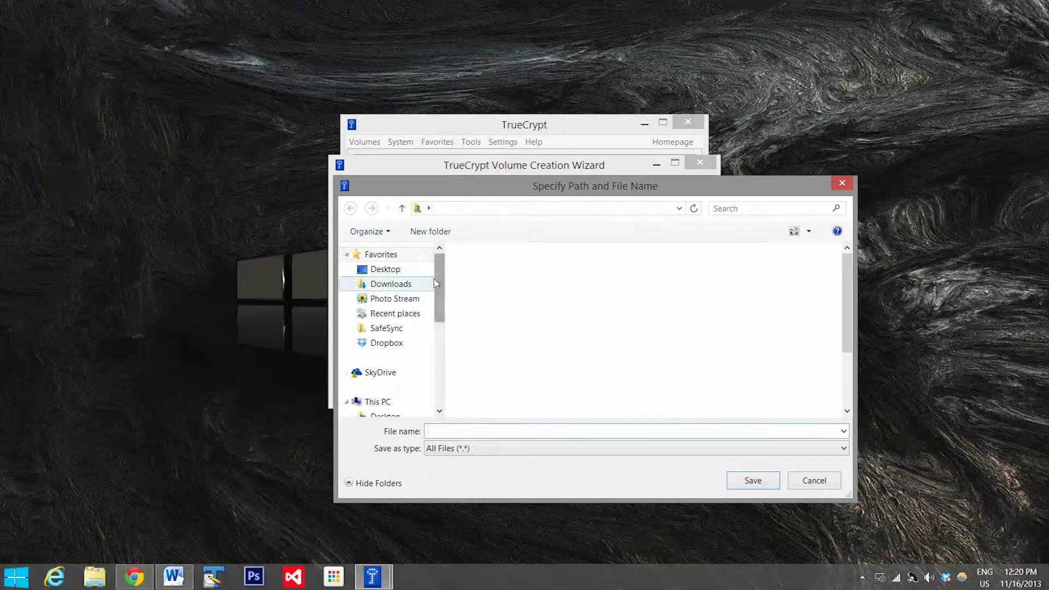
left_click_drag(442, 285, 424, 365)
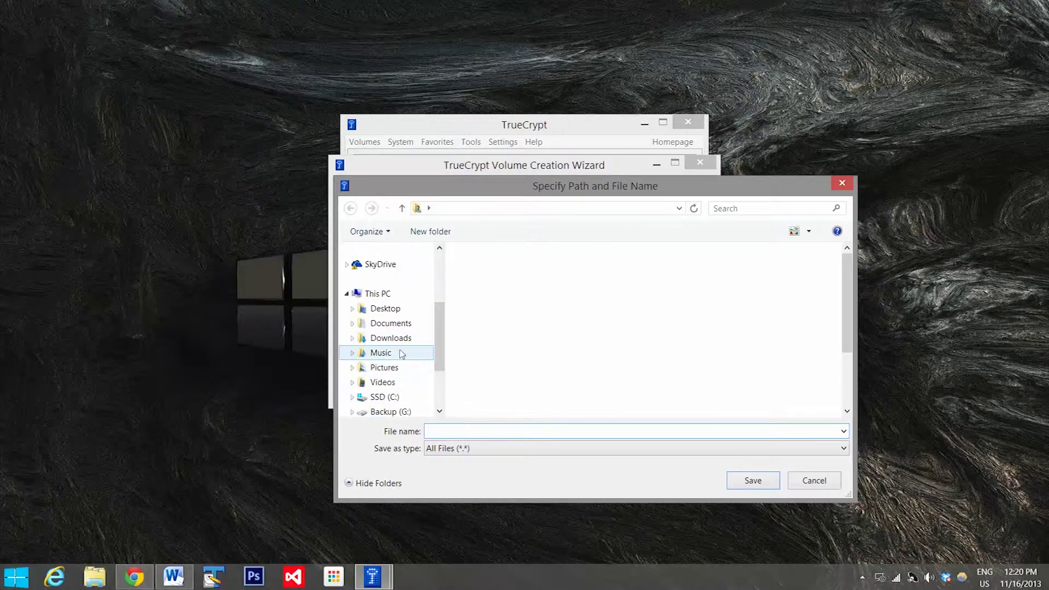
left_click(402, 353)
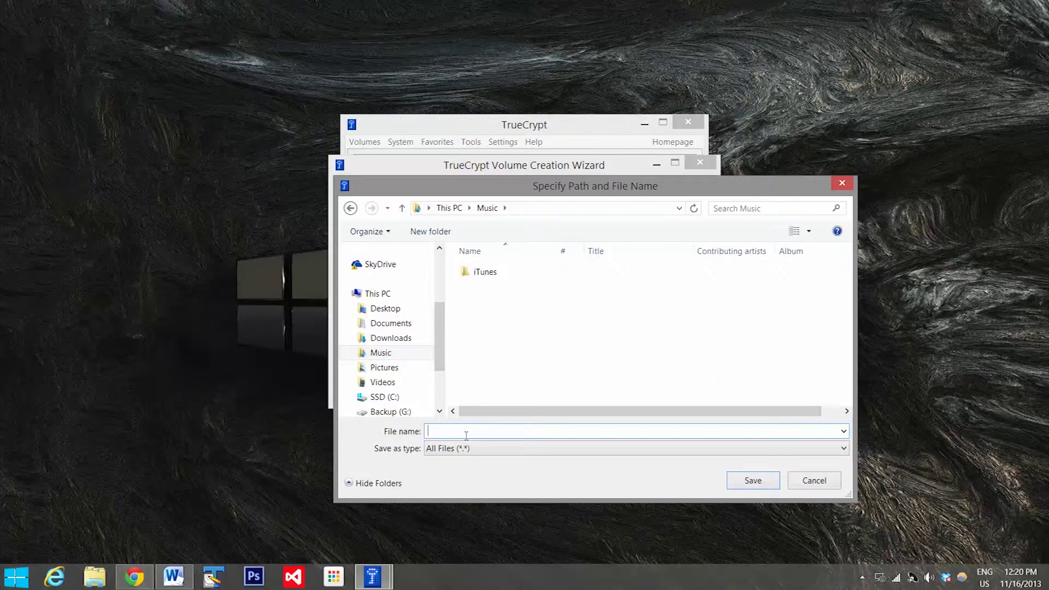
type("tutorial")
left_click(749, 481)
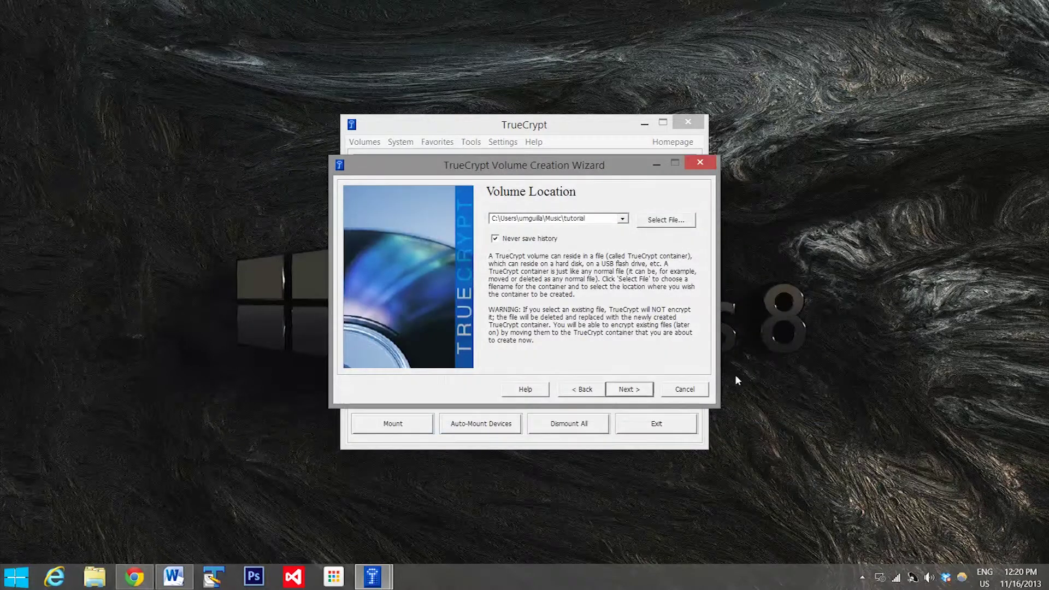
Step: On Encryption Options, keep AES as the encryption algorithm and choose Whirlpool as the hash
left_click(638, 396)
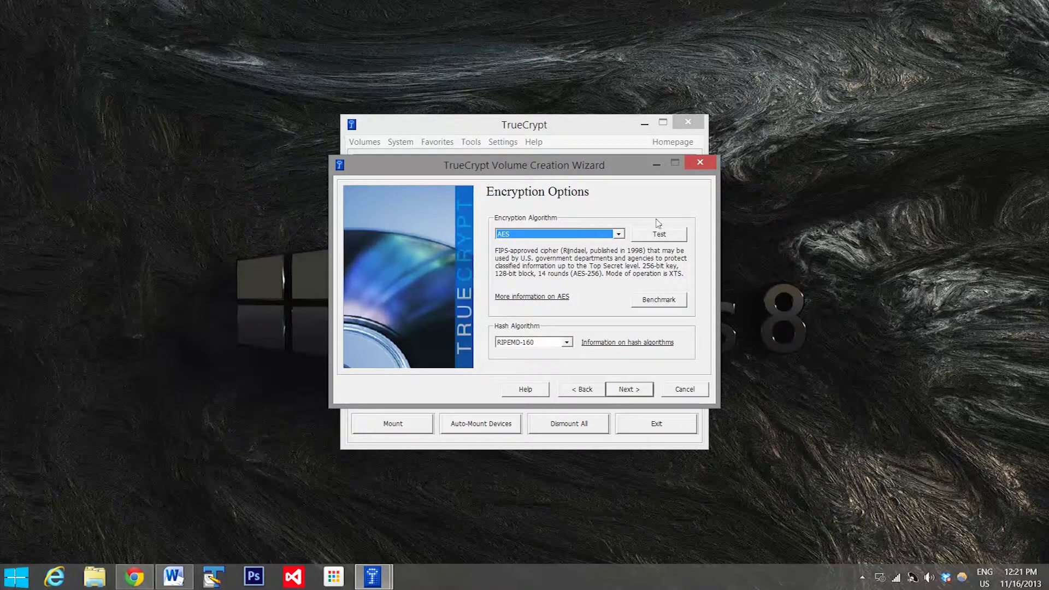
left_click(620, 235)
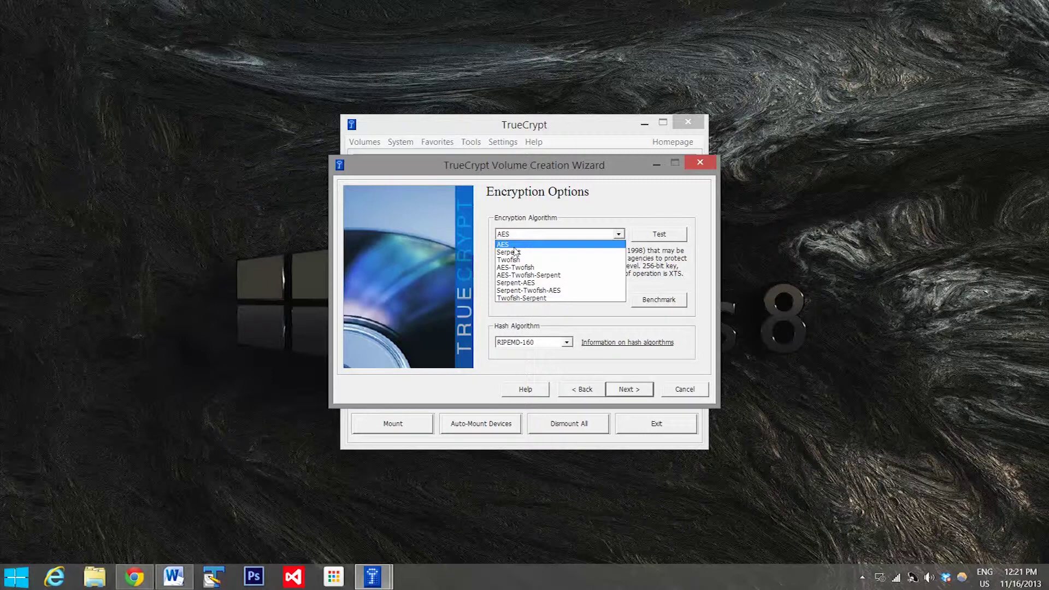
left_click(652, 272)
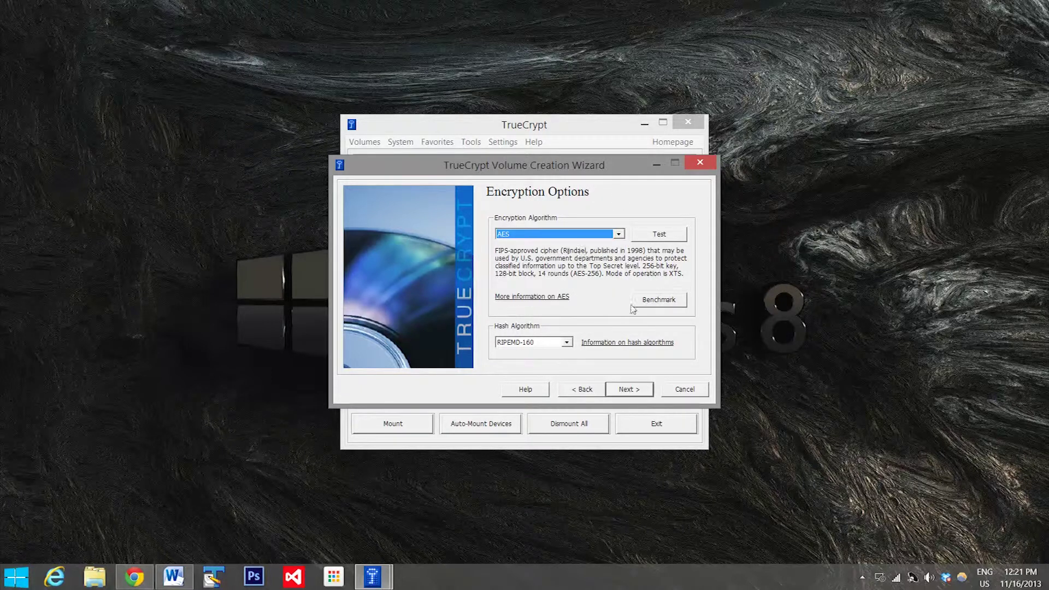
left_click(619, 234)
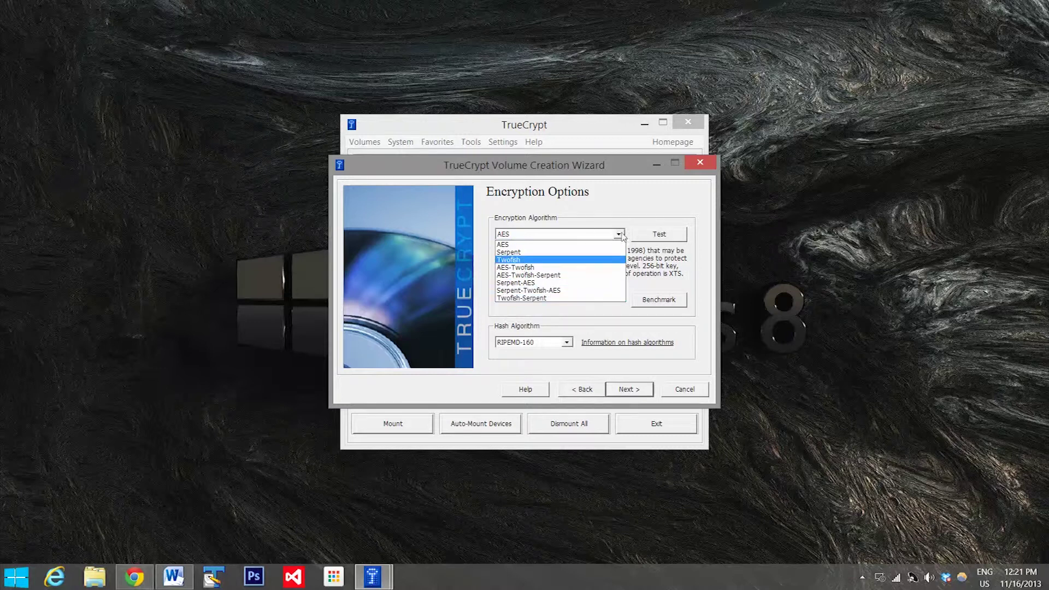
left_click(534, 248)
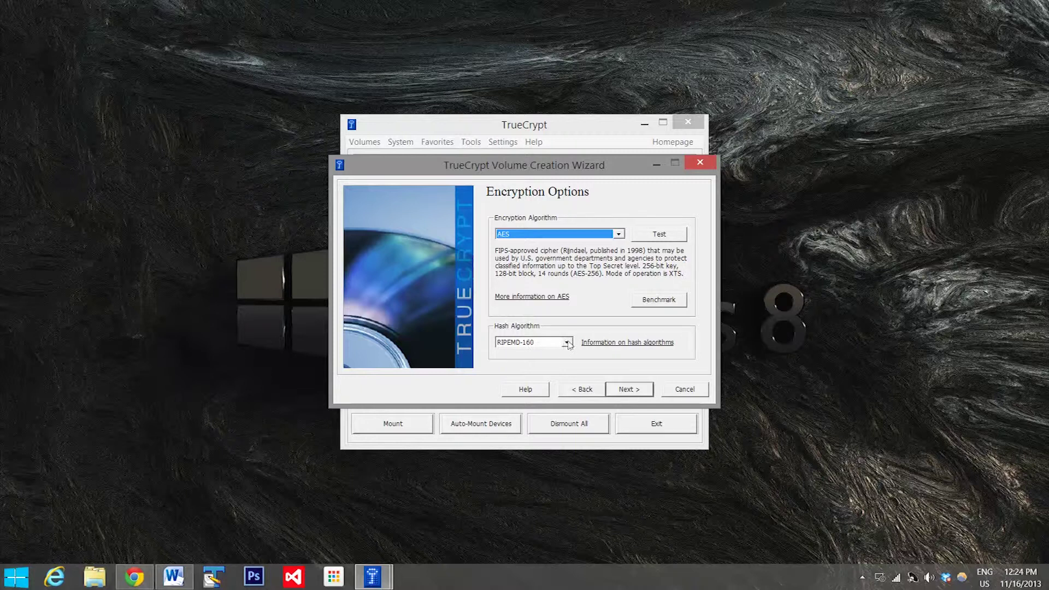
left_click(568, 343)
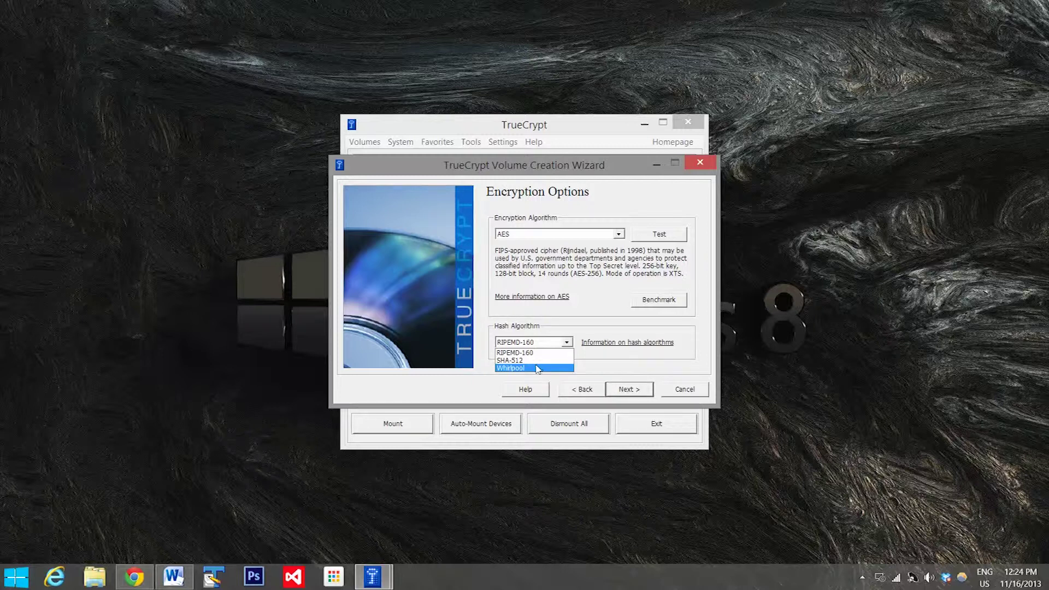
left_click(534, 369)
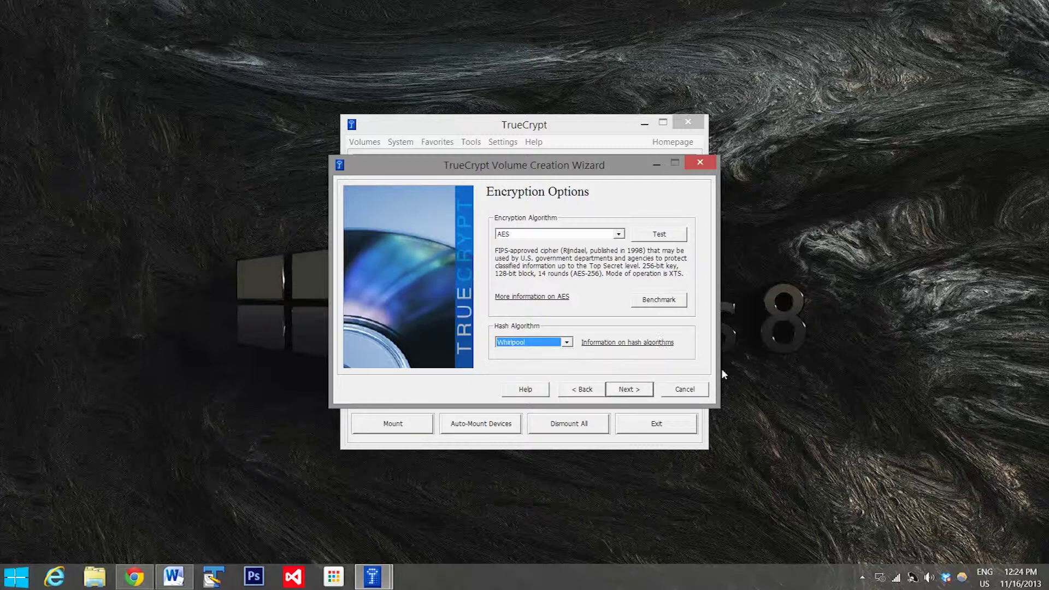
Step: Set the tutorial container's volume size to 100 MB
left_click(639, 394)
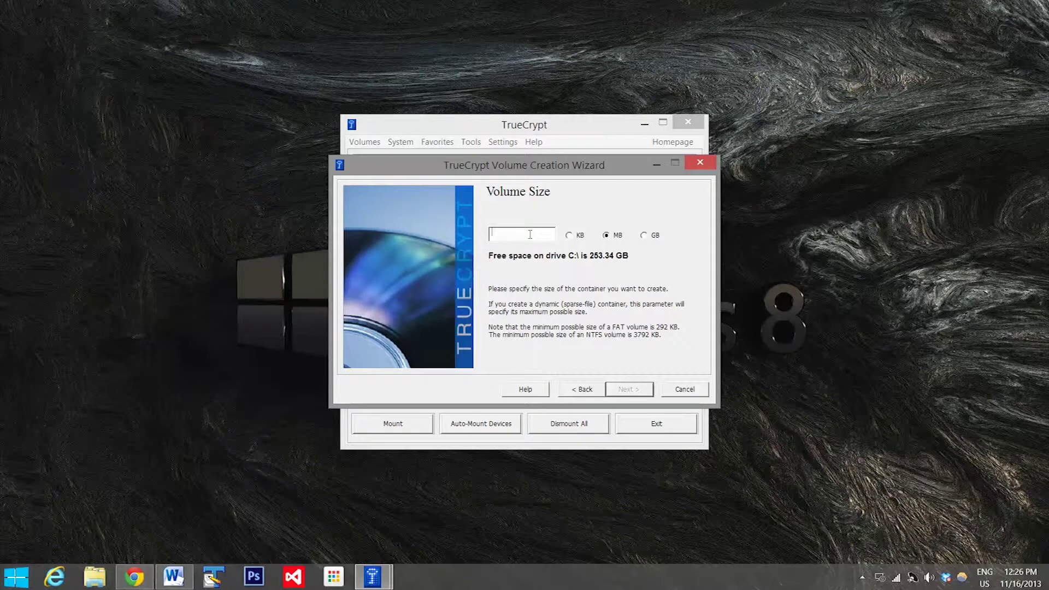
type("100")
Step: Enter and confirm the volume password, then move the short-password warning aside
left_click(629, 389)
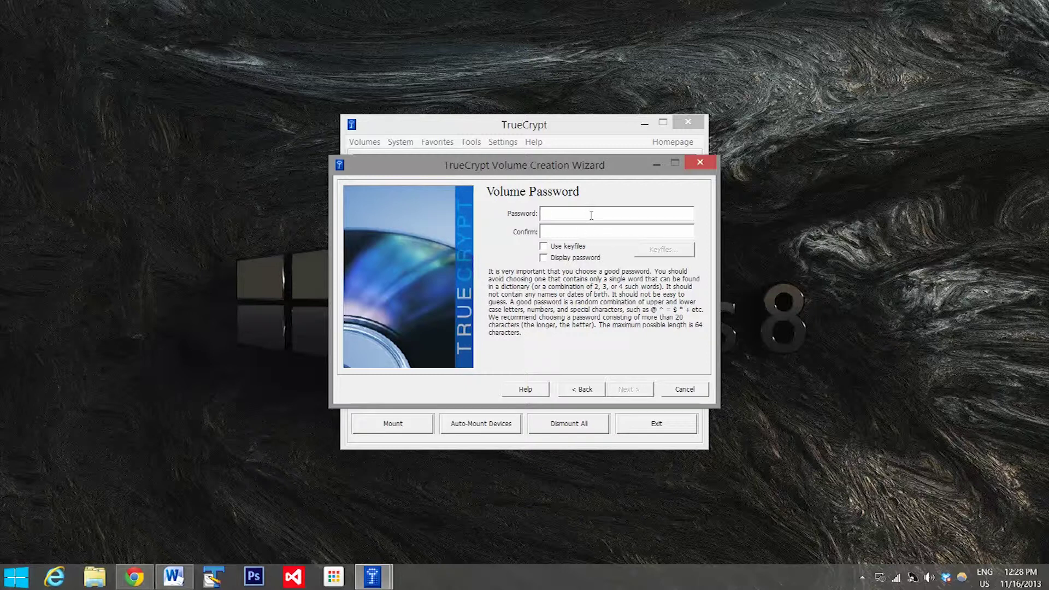
type("********")
key("Tab")
type("********")
left_click(629, 390)
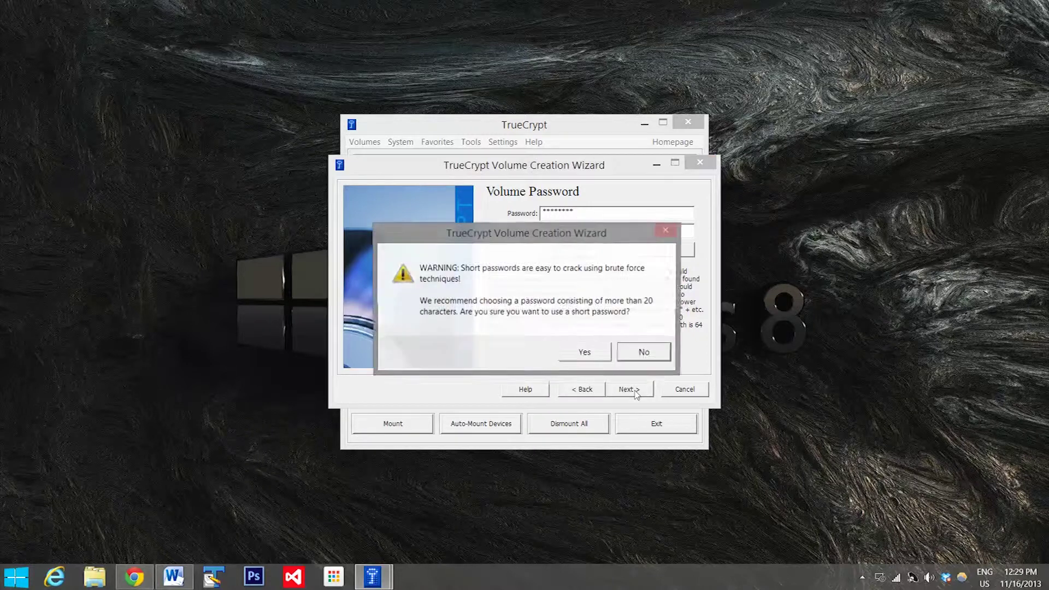
left_click_drag(551, 231, 353, 132)
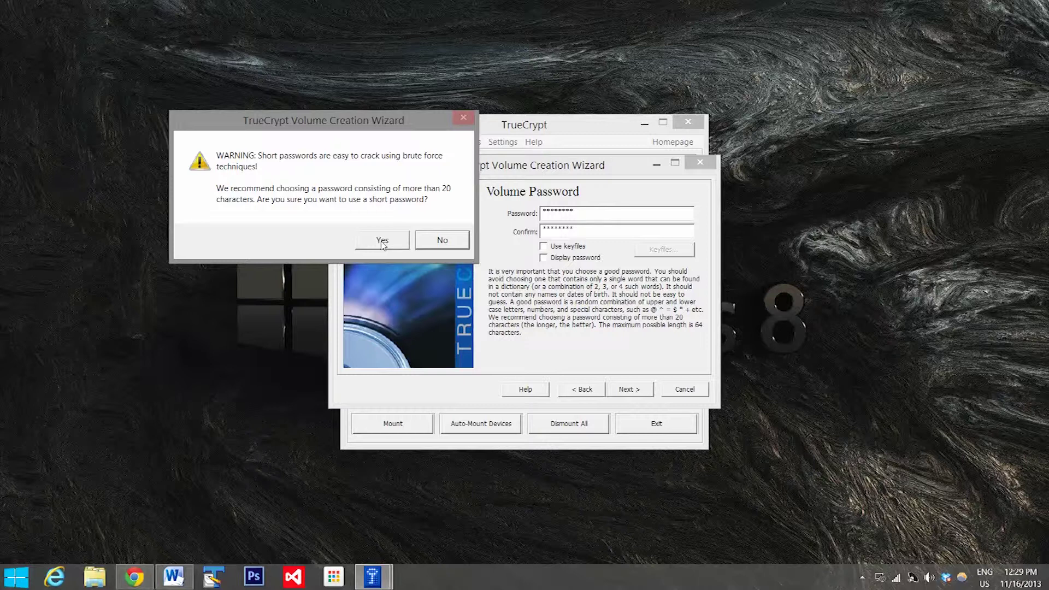
Step: Keep the short password and format the tutorial volume until creation succeeds
left_click(382, 242)
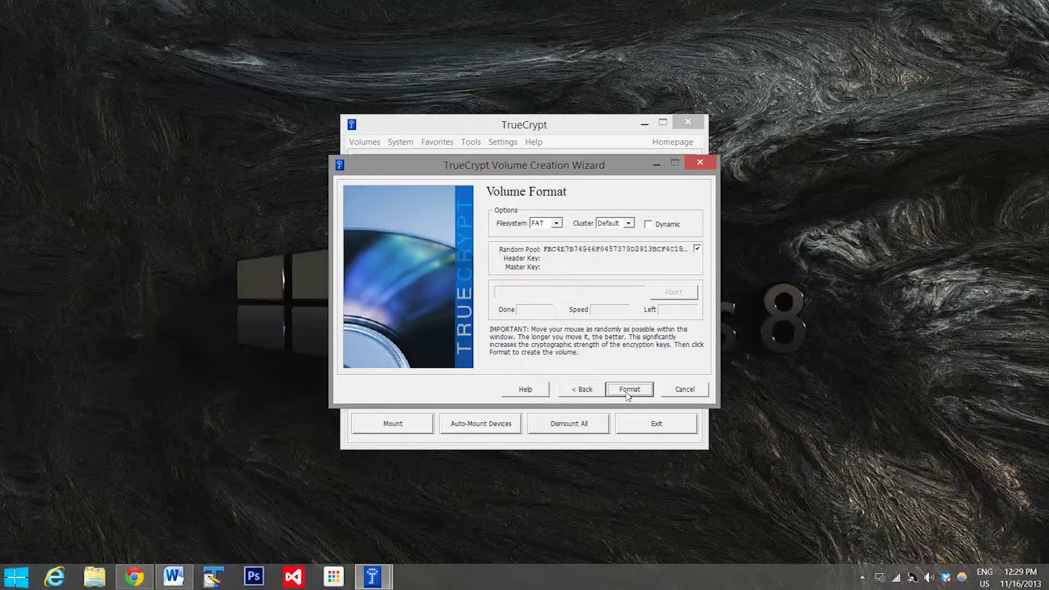
left_click(628, 390)
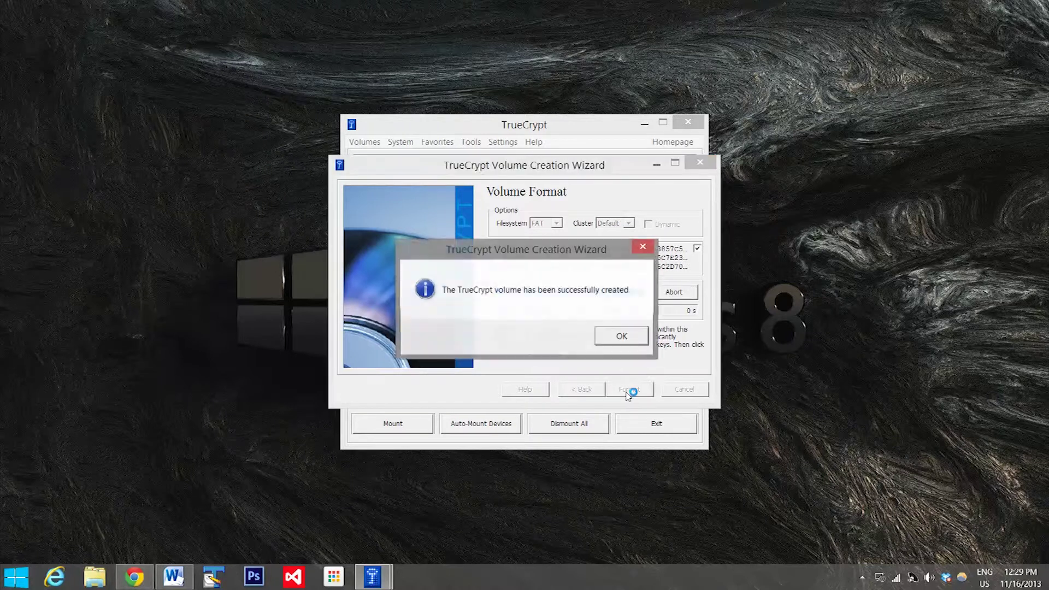
left_click_drag(569, 253, 555, 171)
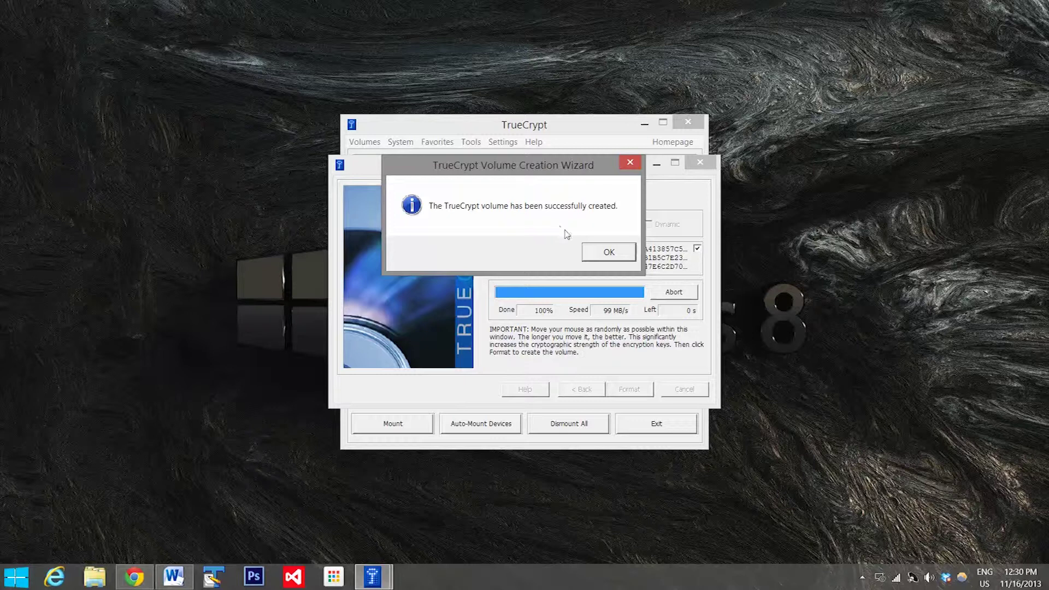
Step: Exit the wizard, pick drive N:, and select the Music\tutorial container as the volume file
left_click(608, 254)
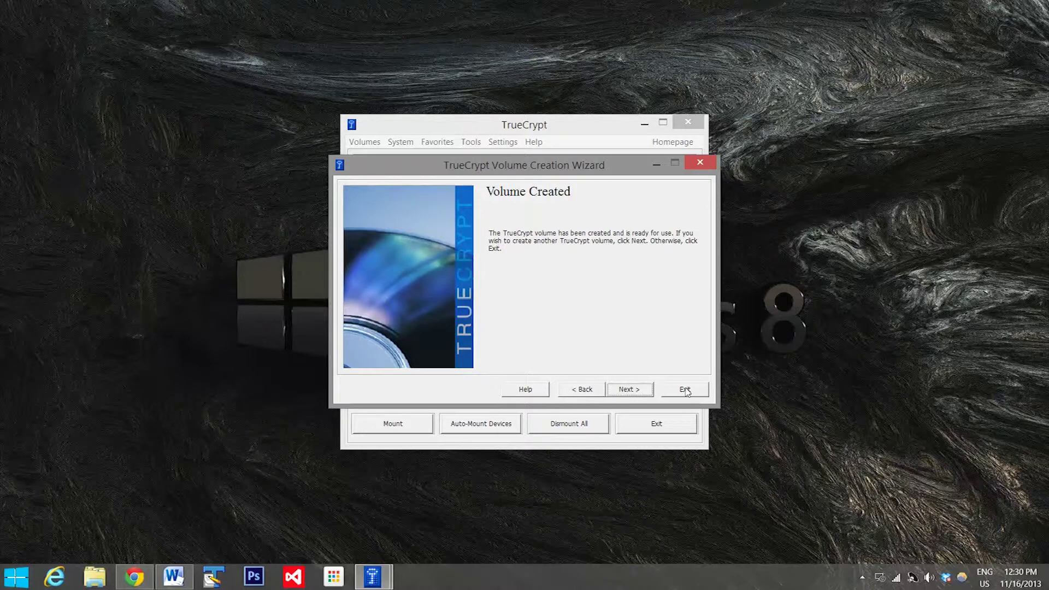
left_click(686, 390)
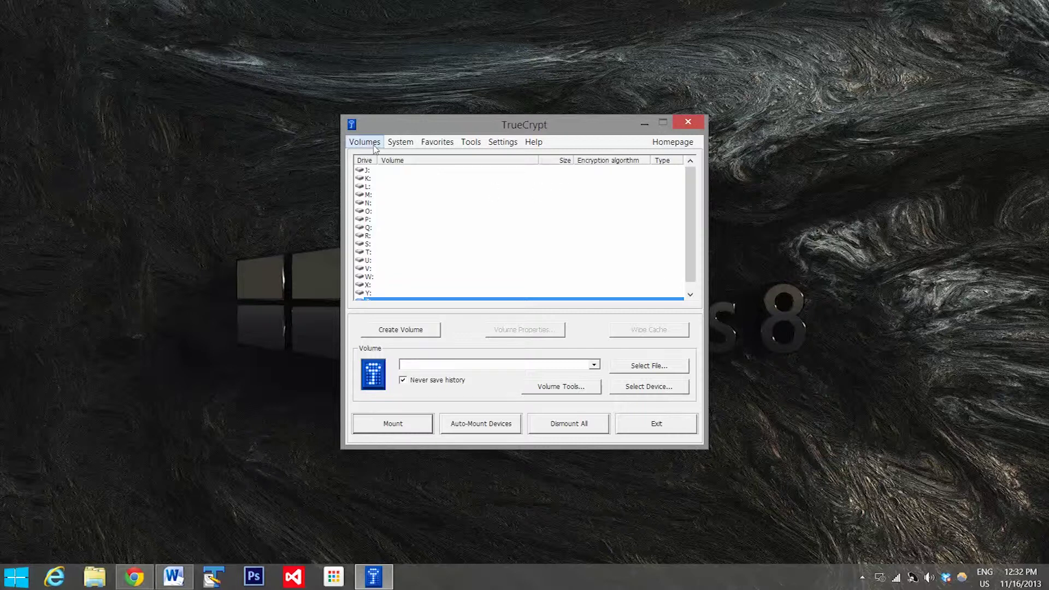
left_click(384, 204)
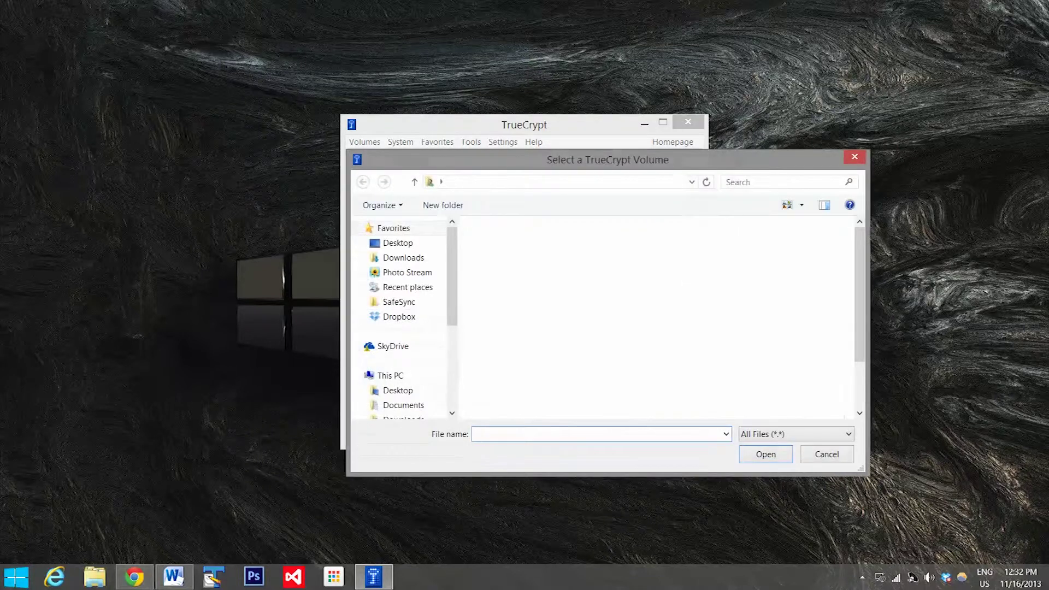
left_click_drag(453, 305, 453, 361)
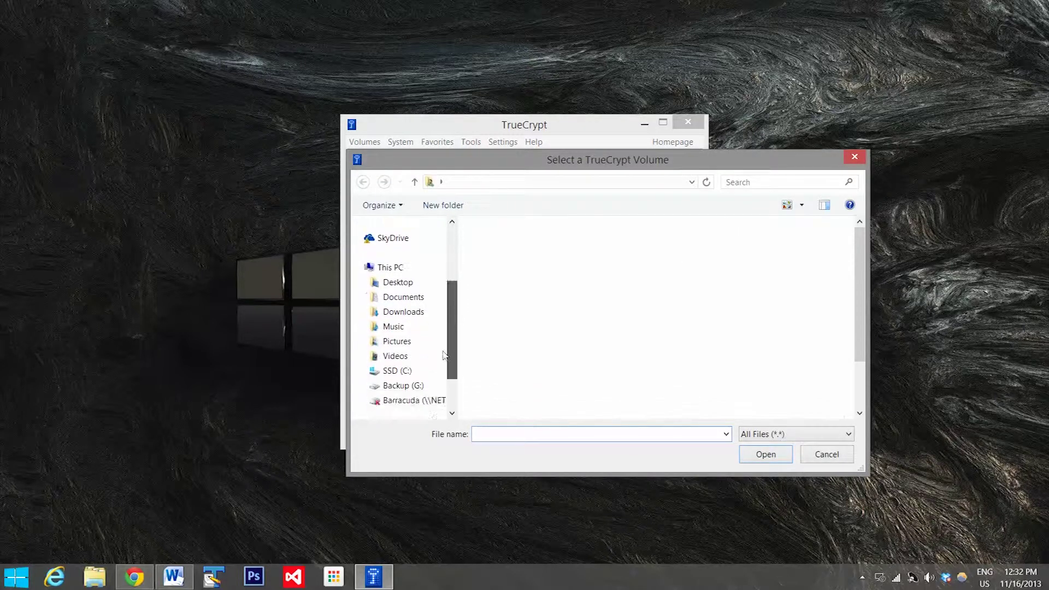
left_click(391, 327)
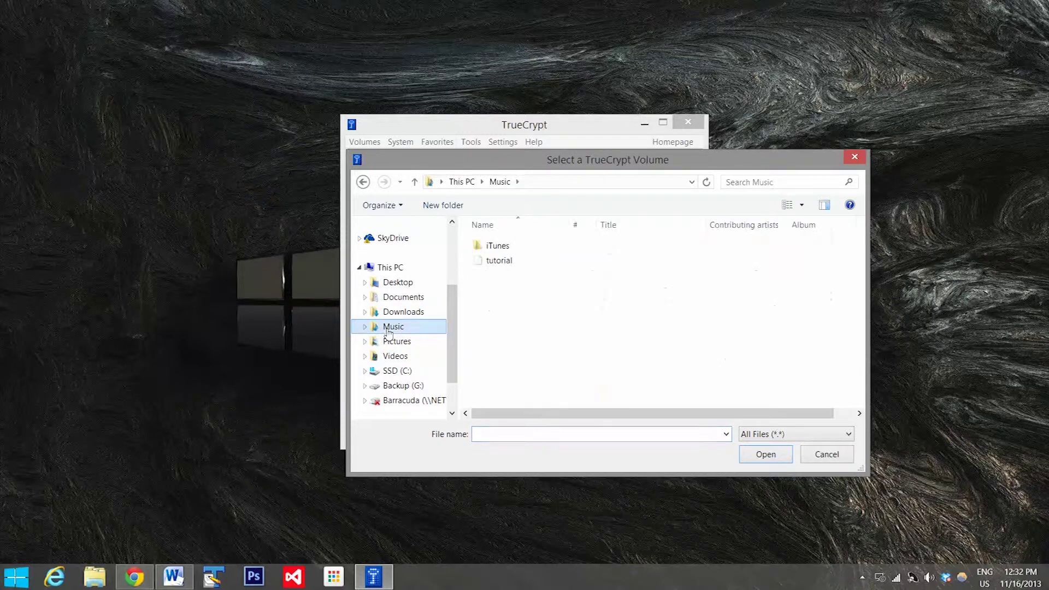
left_click(500, 261)
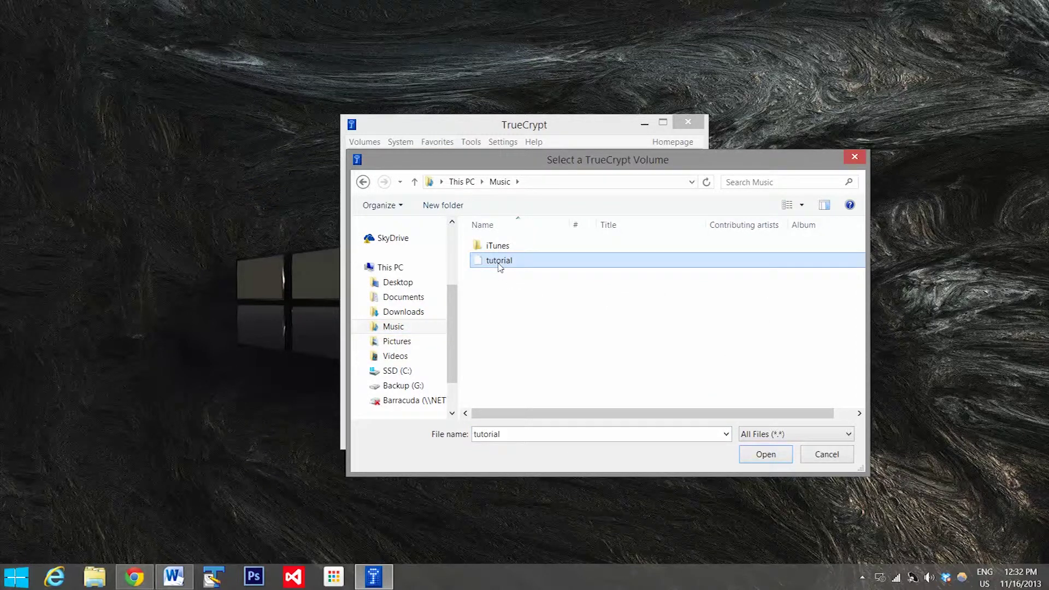
left_click(777, 455)
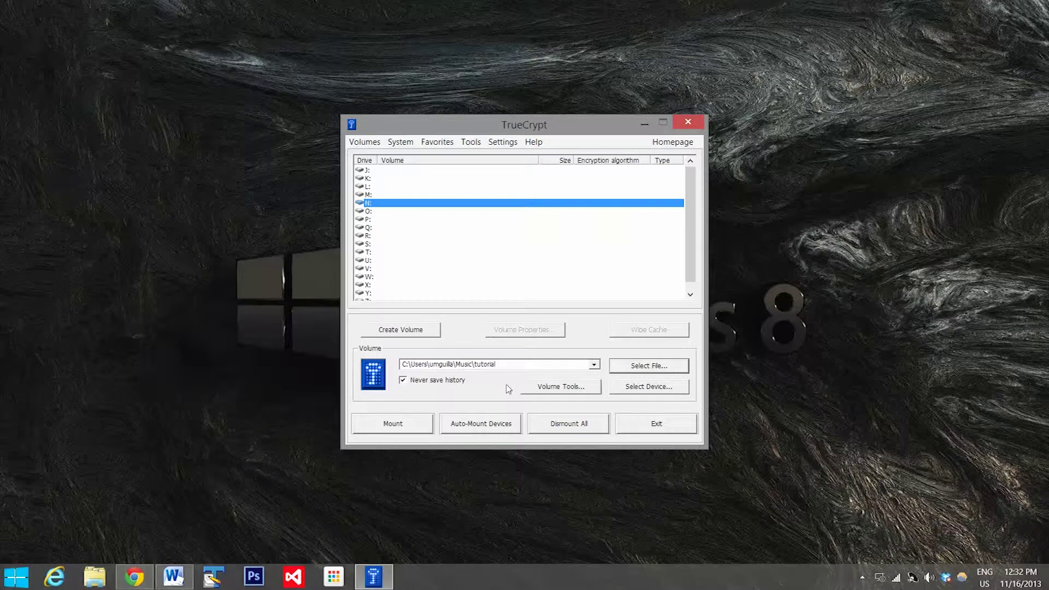
Step: Mount the tutorial container on N: by entering its volume password
left_click(411, 426)
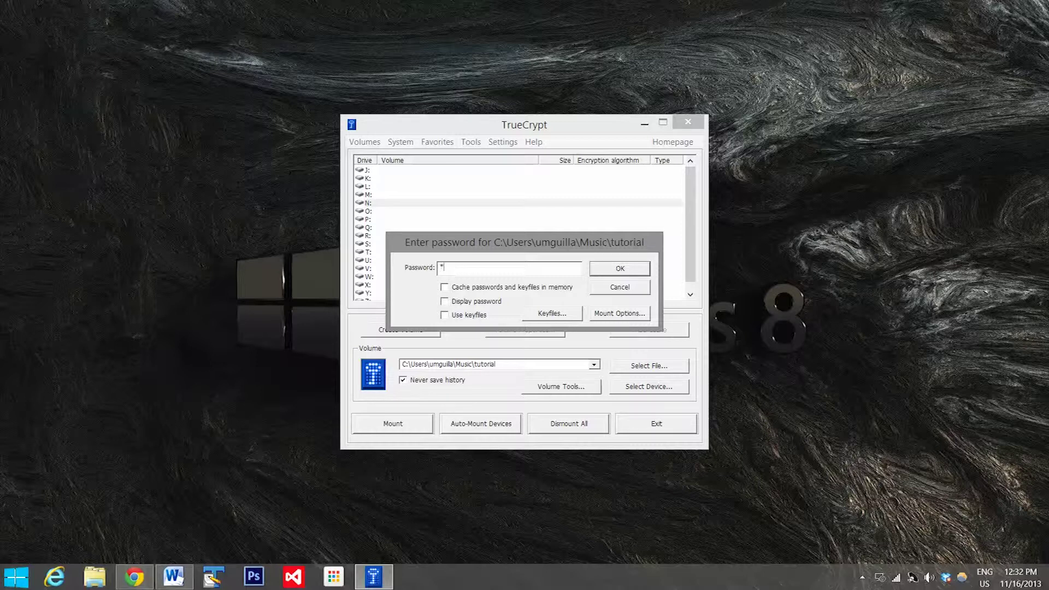
type("******")
left_click(624, 273)
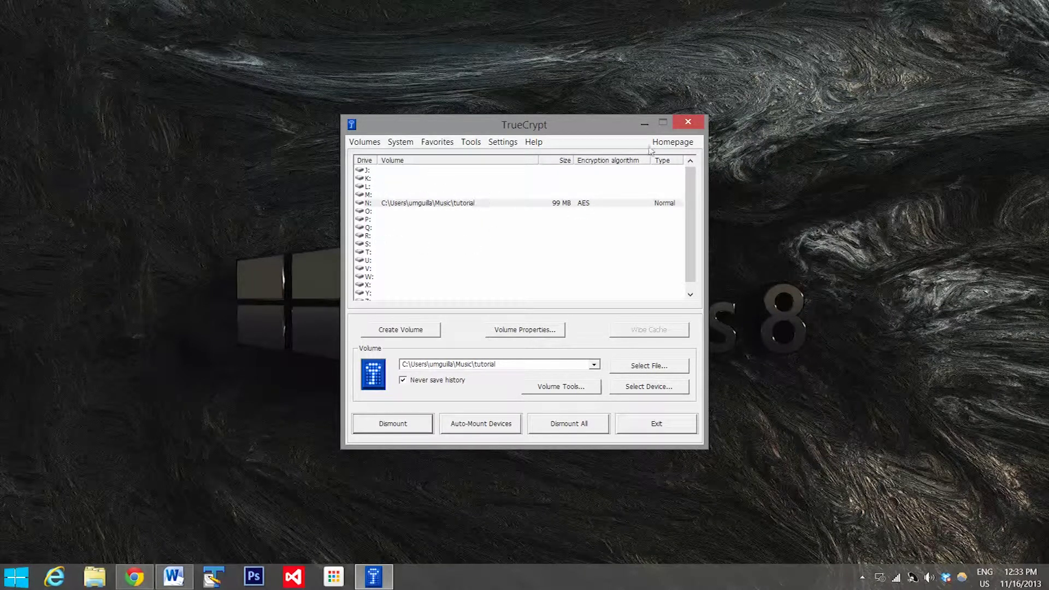
Step: Close TrueCrypt and open the empty 98.9 MB Local Disk (N:) in File Explorer
left_click(689, 124)
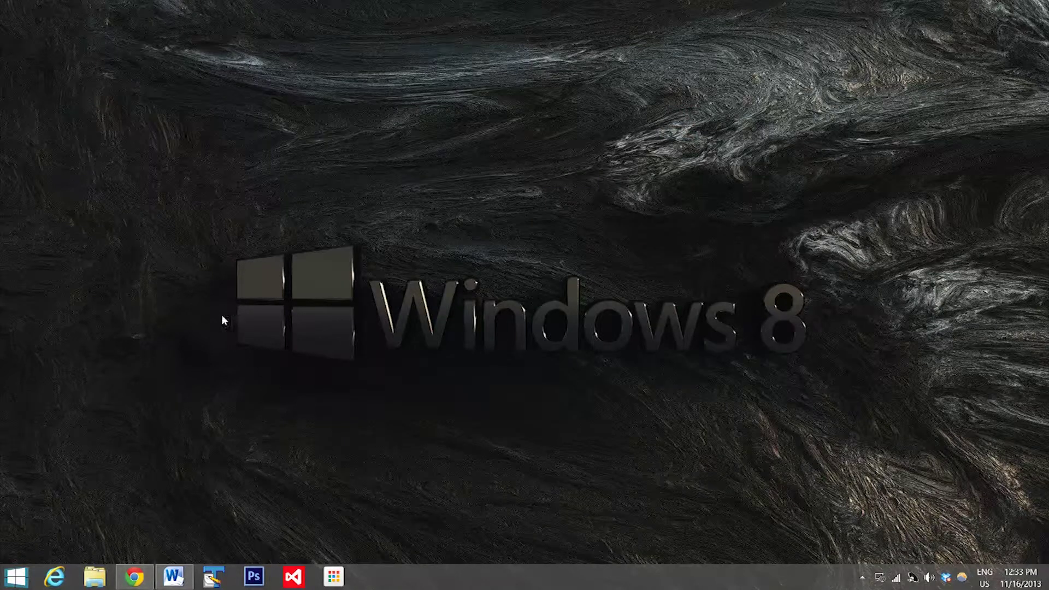
left_click(93, 578)
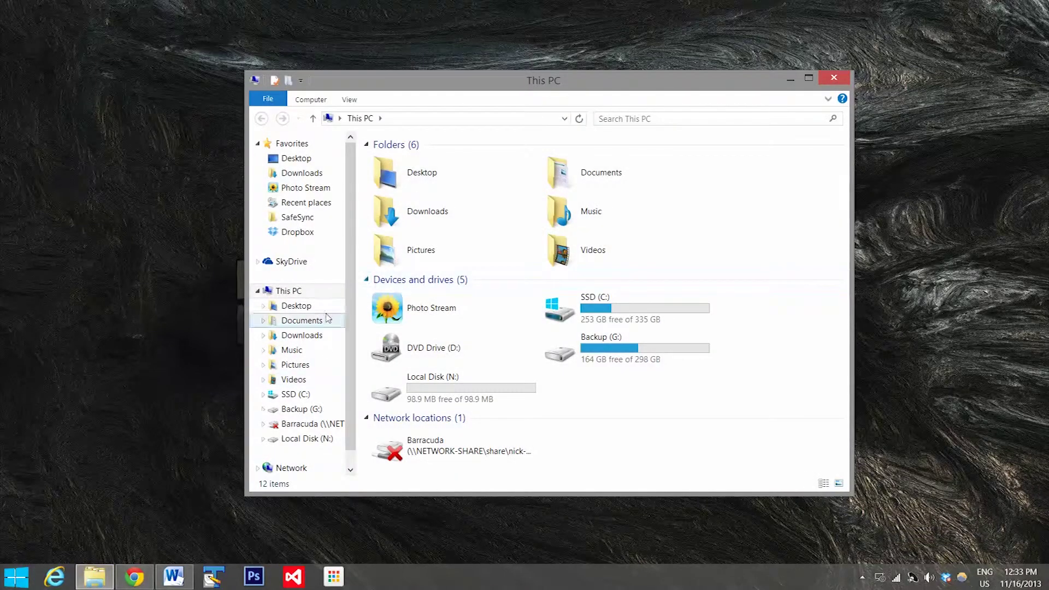
scroll(351, 312, "down", 1)
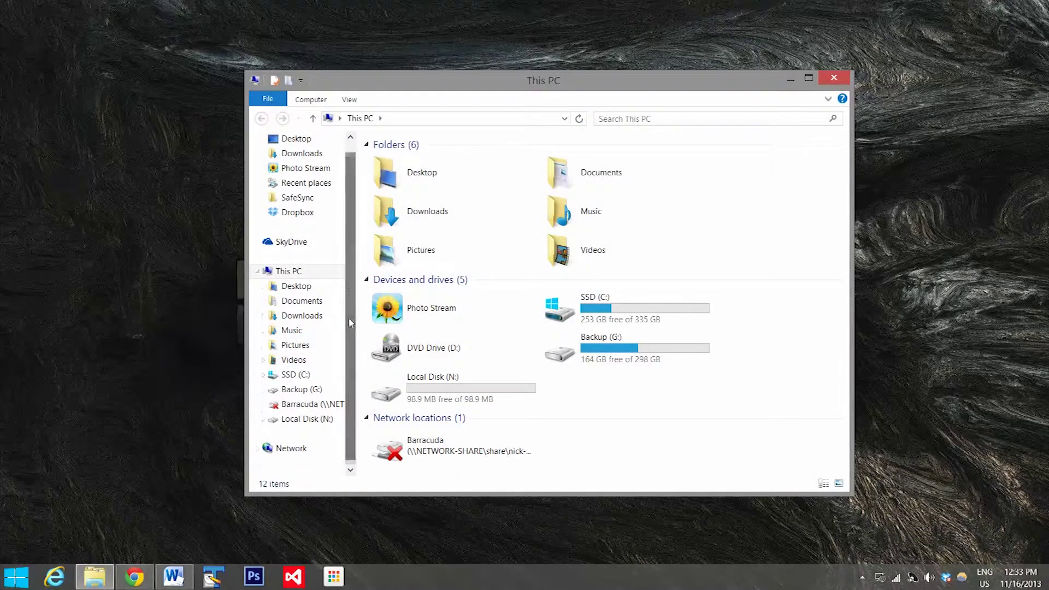
left_click(312, 421)
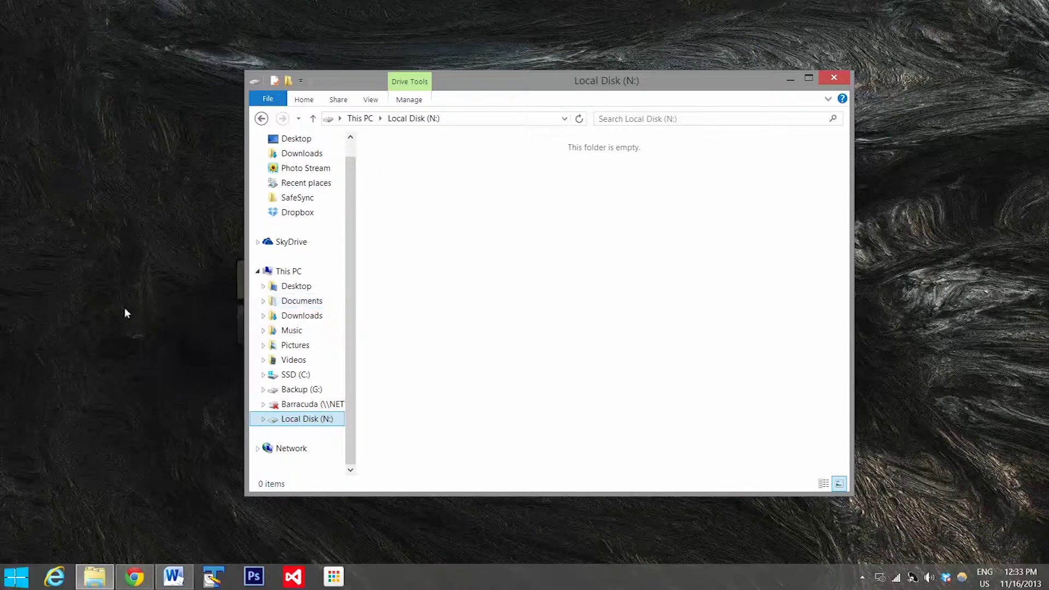
Step: Create a new text document on the desktop named 'my passwords'
right_click(76, 250)
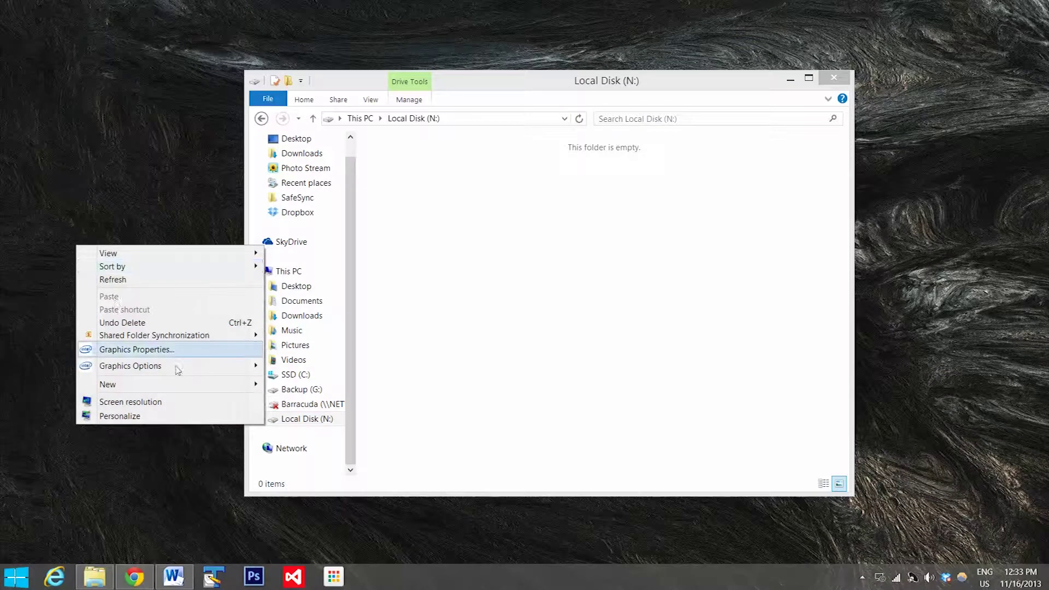
mouse_move(216, 392)
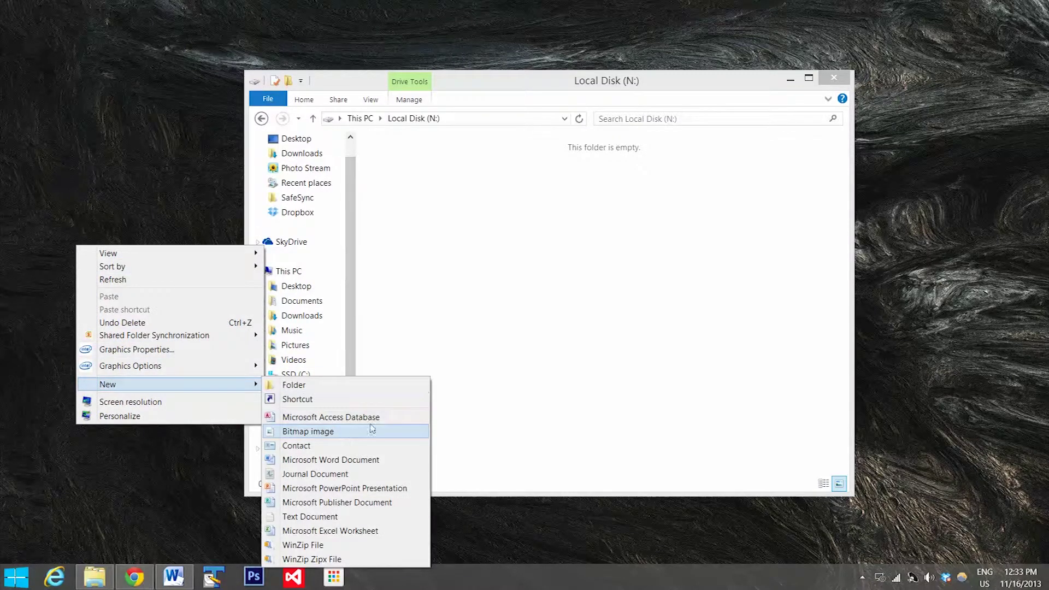
left_click(343, 522)
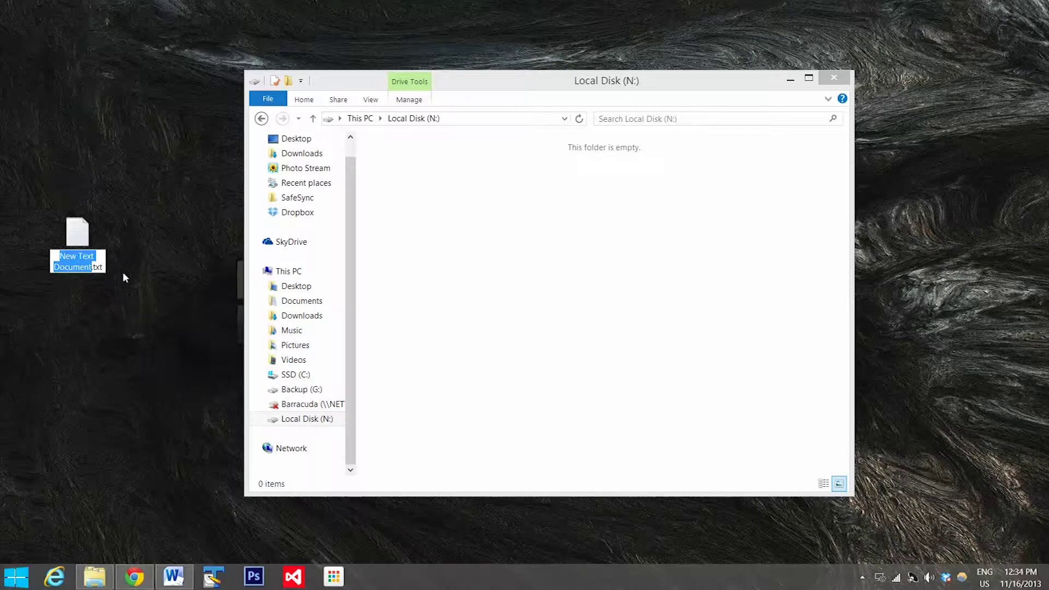
type("my passw")
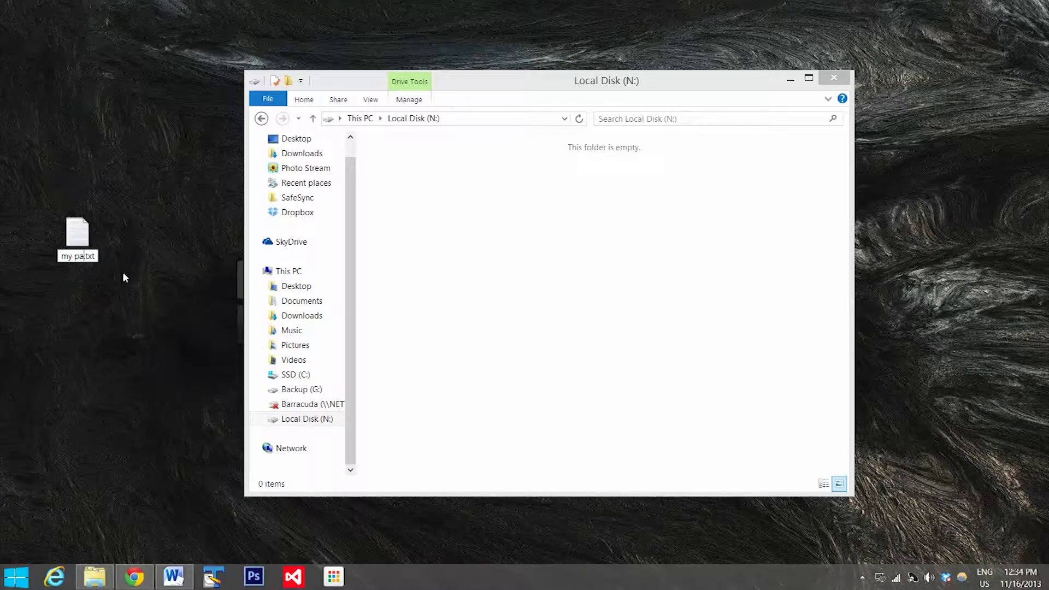
type("ords")
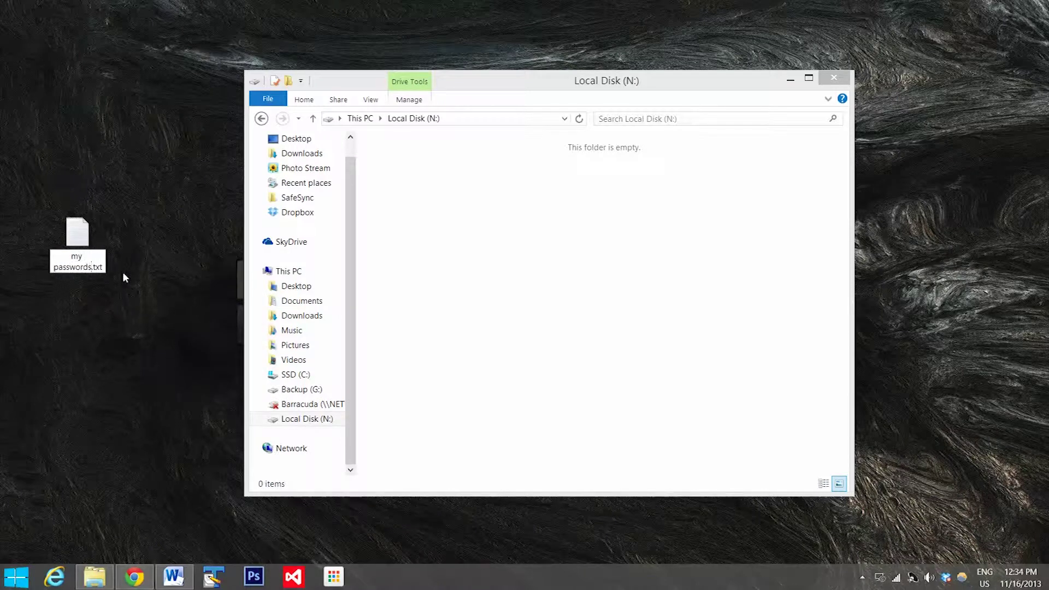
key("Return")
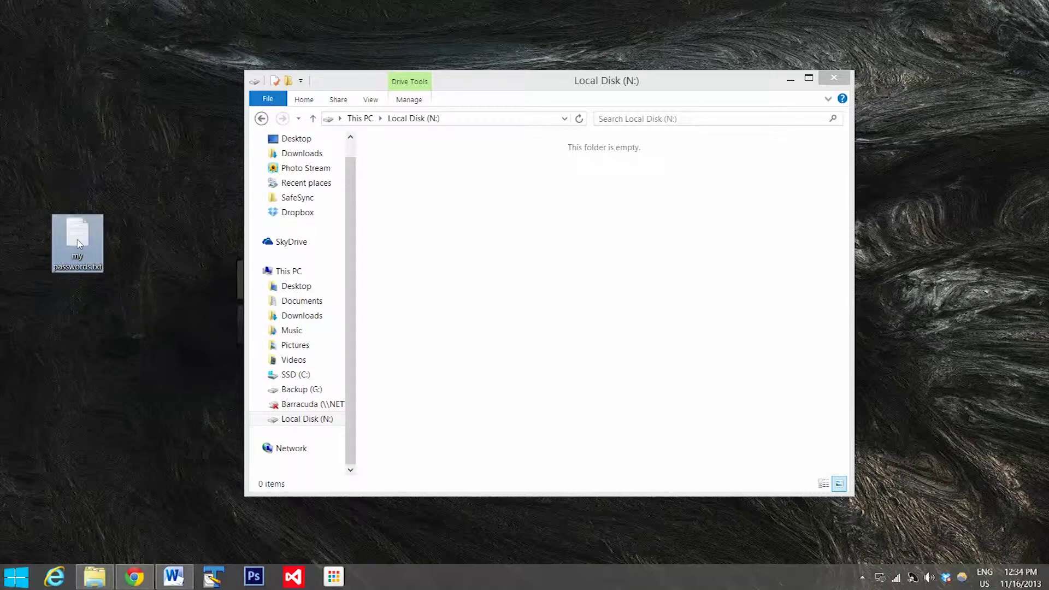
Step: Write the heading 'my passwords!' with sample email and google password lines, save, and close Notepad
double_click(78, 243)
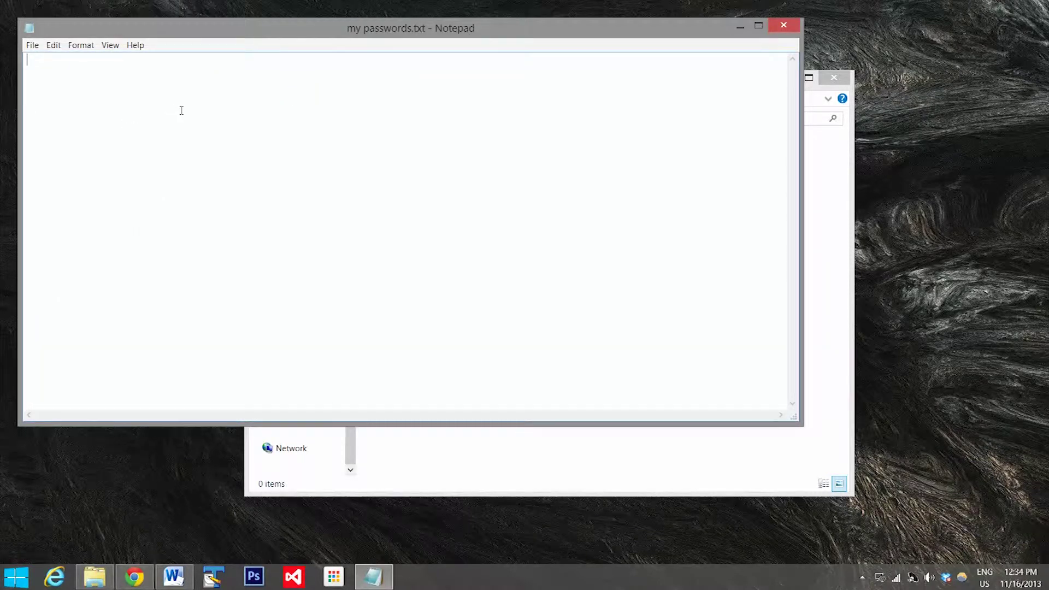
type("my passwords")
type("!  ")
type("email - 123password")
key("Return")
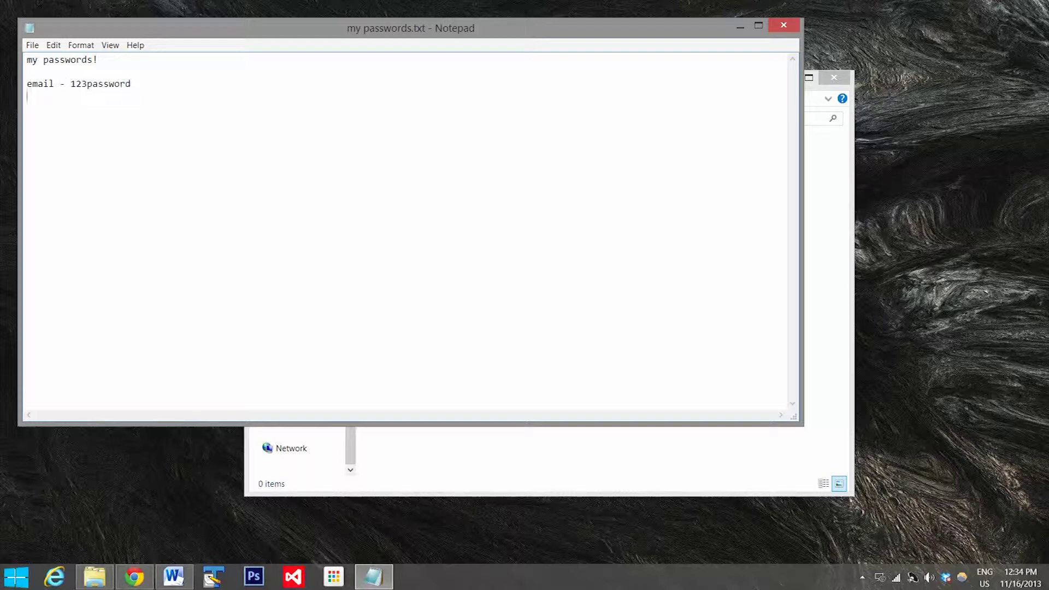
type("google - 1234password")
left_click(36, 51)
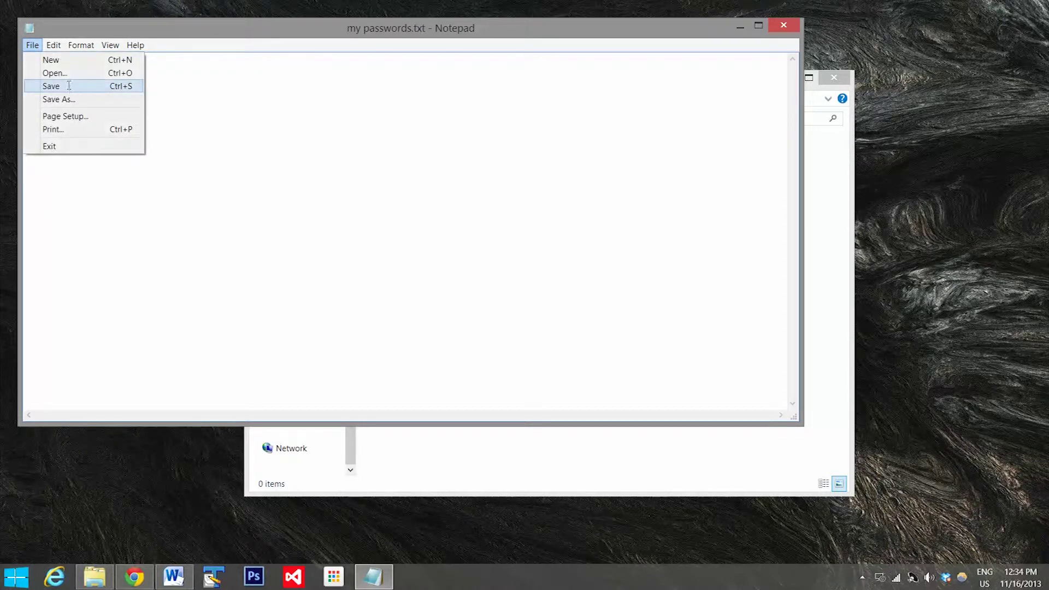
left_click(50, 85)
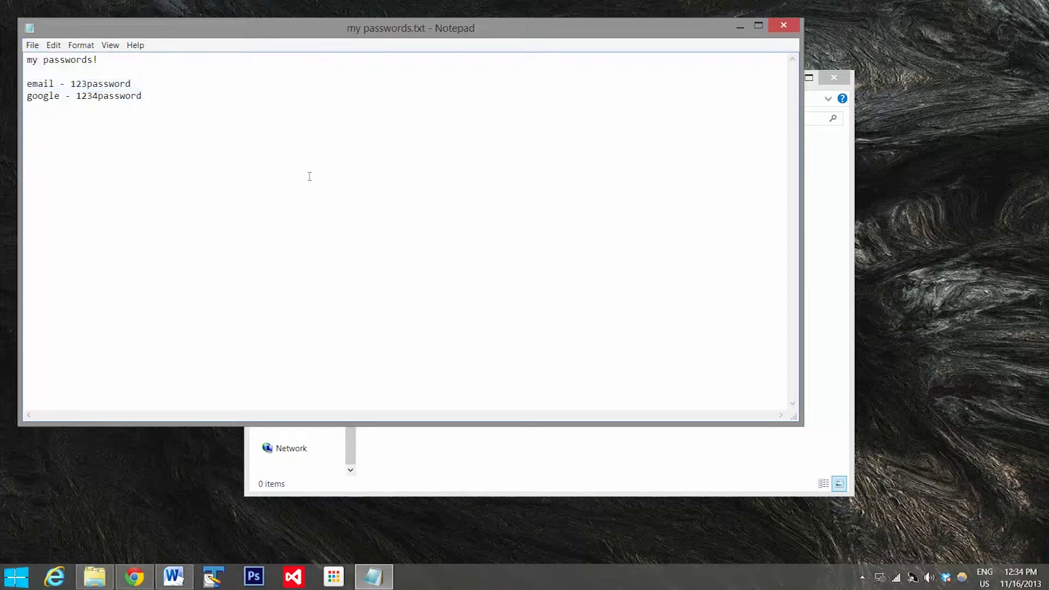
left_click(793, 29)
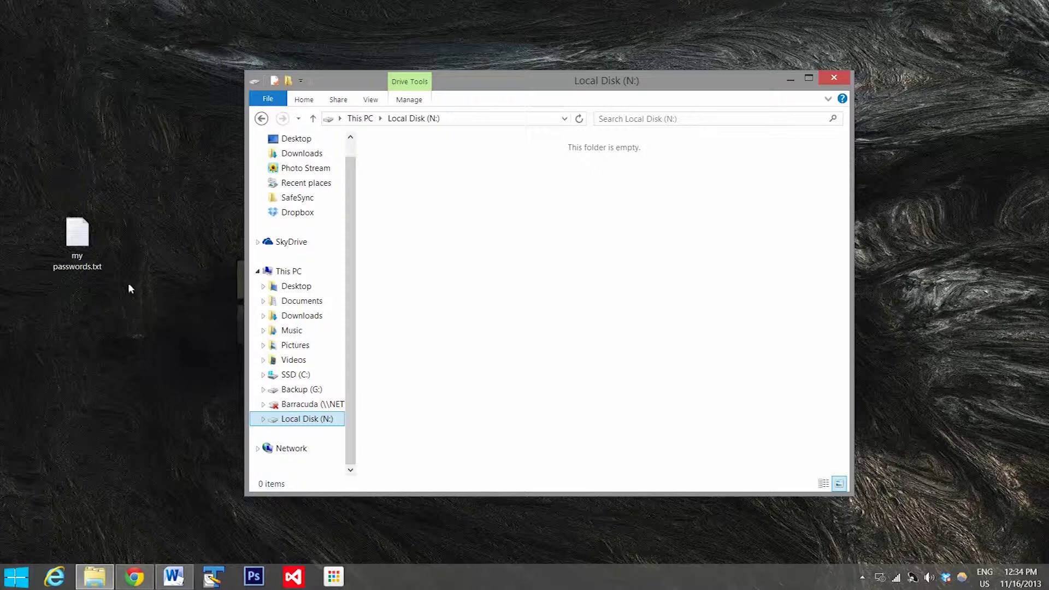
Step: Check my passwords.txt, then copy it onto Local Disk (N:) by dragging
double_click(76, 240)
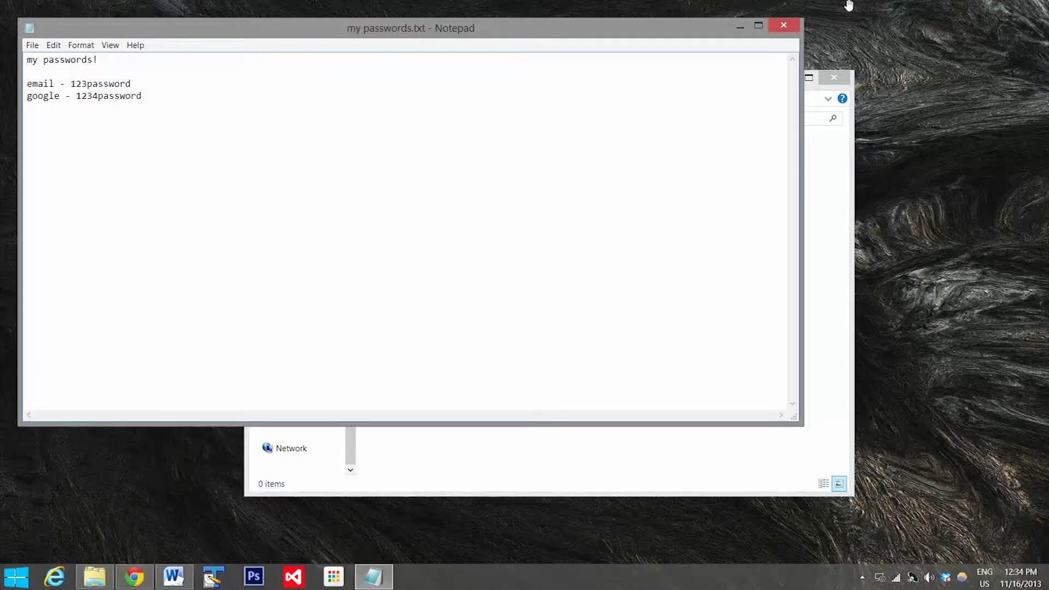
left_click(785, 26)
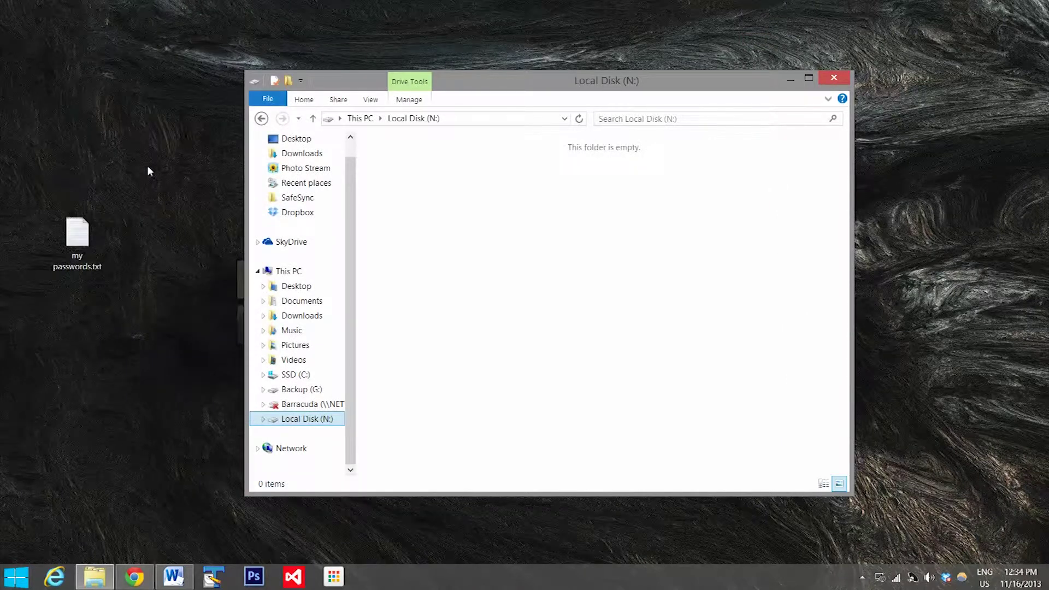
left_click(71, 242)
left_click_drag(71, 242, 563, 236)
Step: Delete the desktop copy of my passwords.txt to the Recycle Bin
left_click(75, 252)
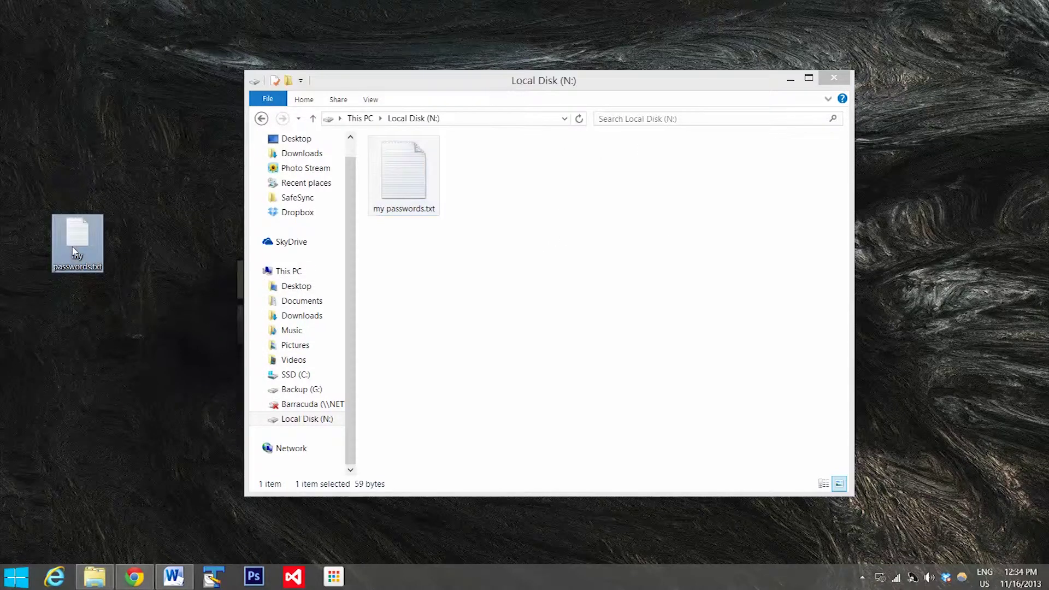
key("Delete")
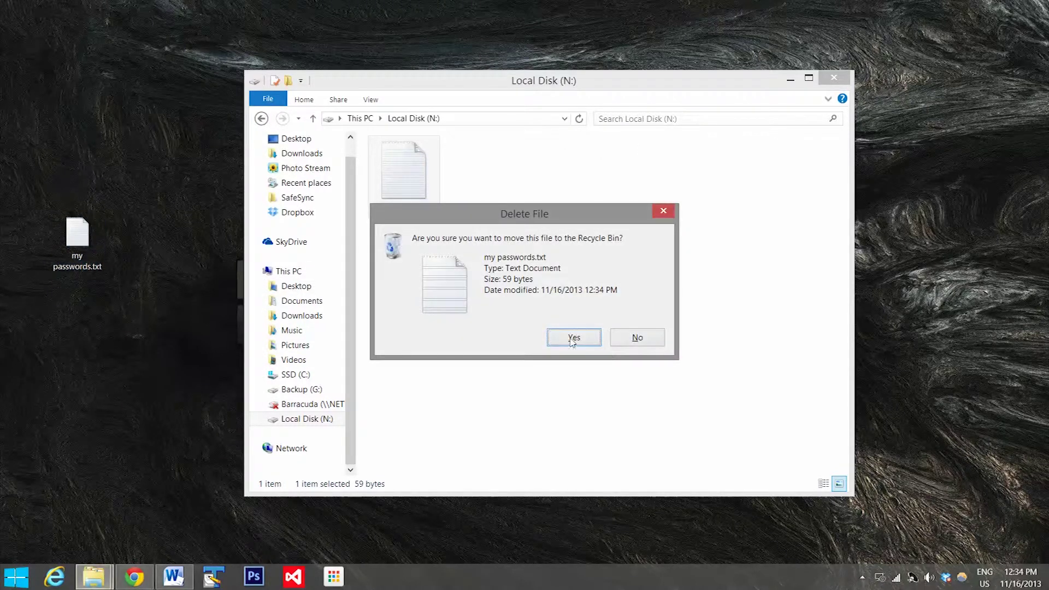
left_click(573, 339)
left_click(591, 290)
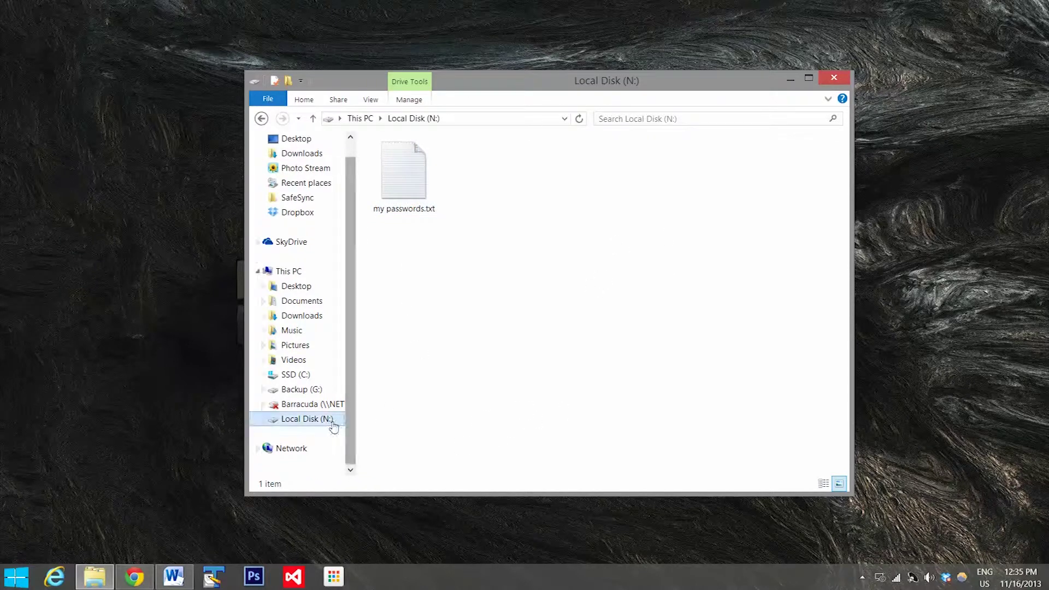
Step: Launch TrueCrypt from the Start menu's Programs list
left_click(46, 491)
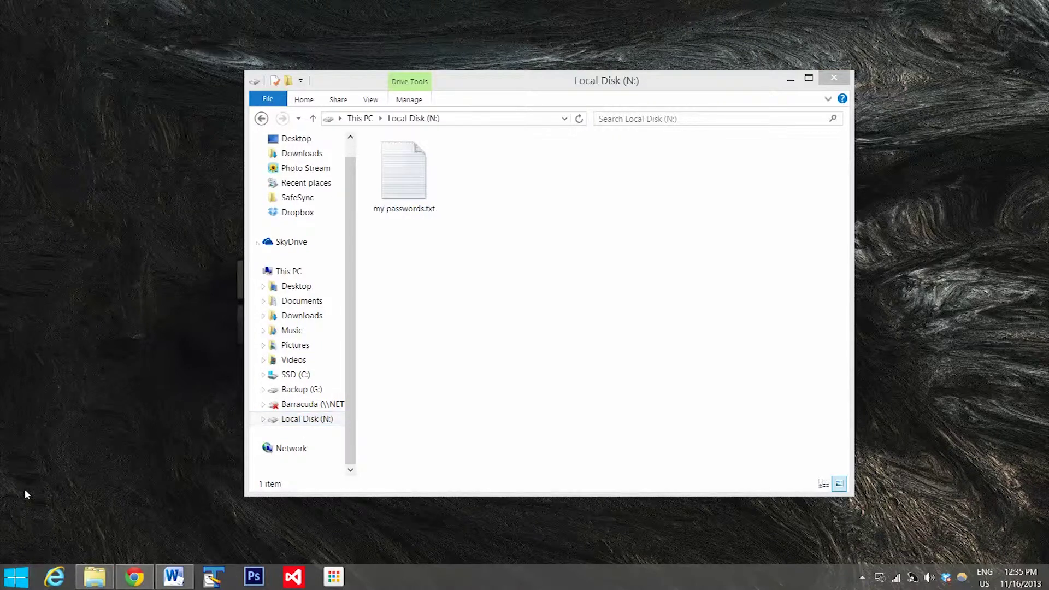
left_click(16, 577)
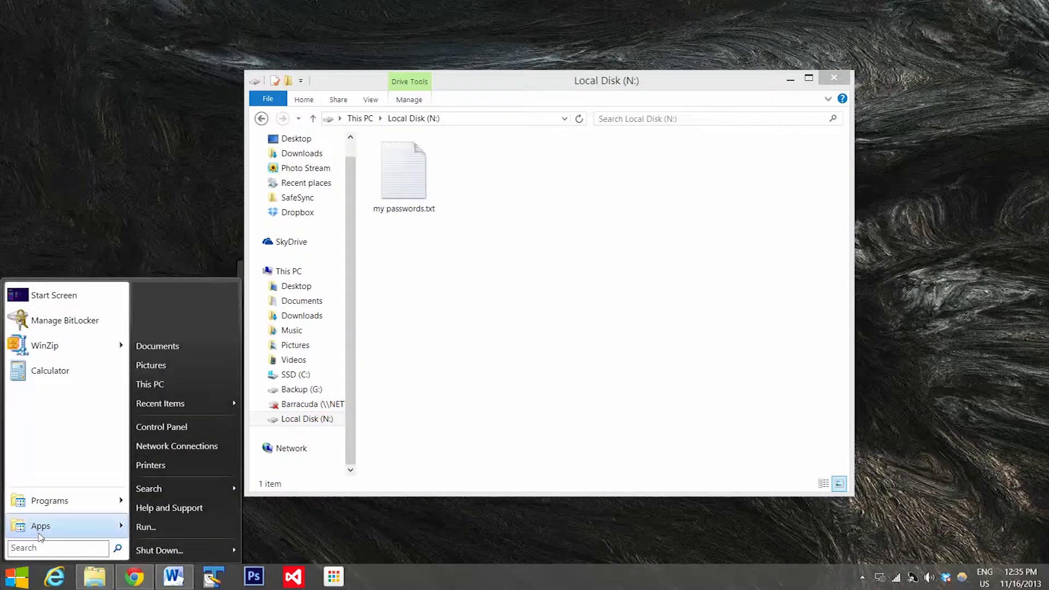
mouse_move(60, 506)
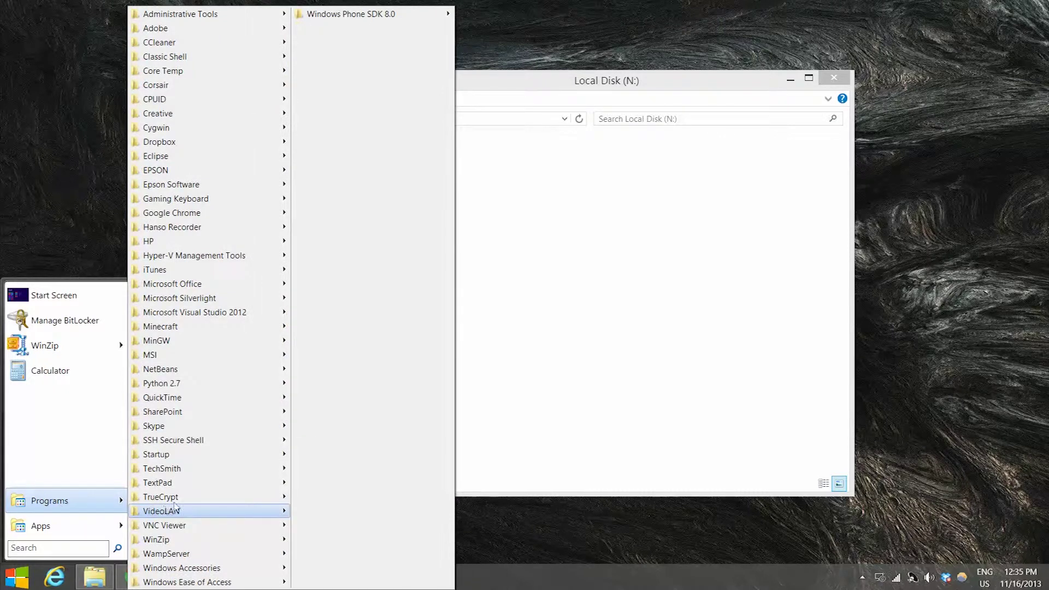
mouse_move(204, 496)
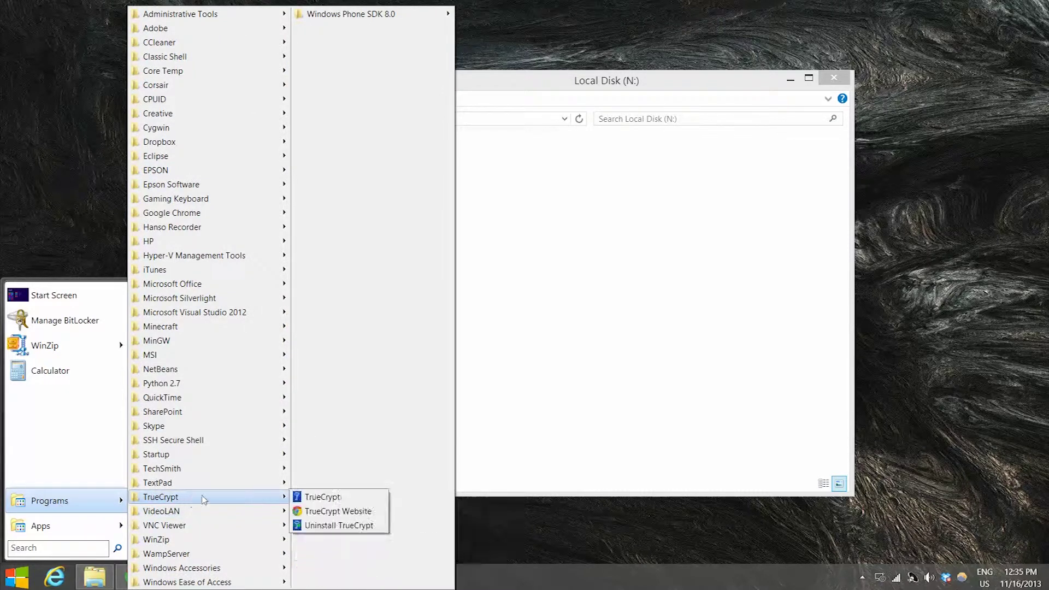
left_click(318, 501)
Step: Dismount the volume on drive N: and close TrueCrypt
left_click(390, 206)
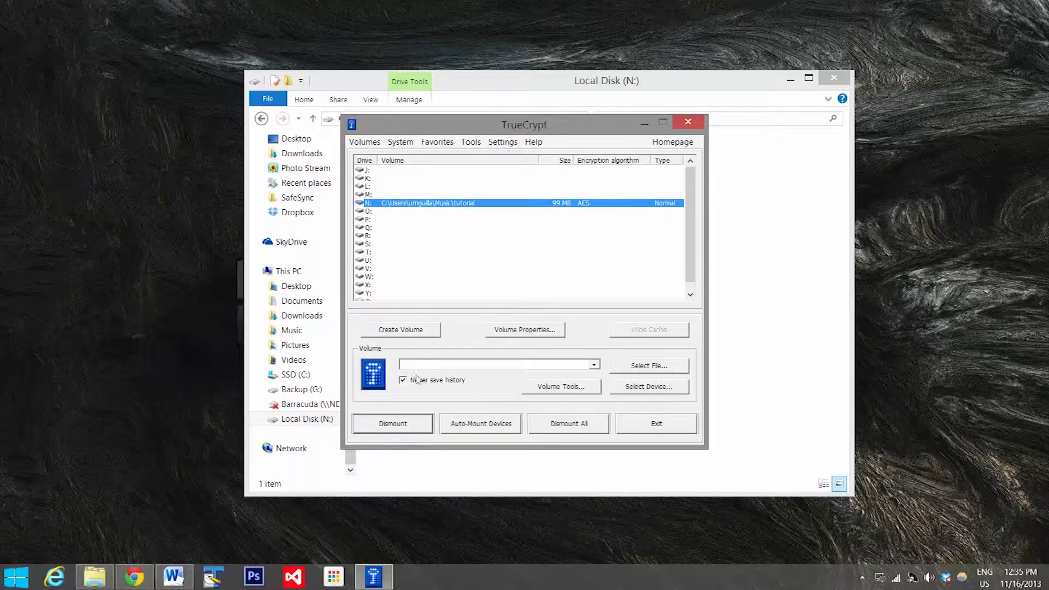
left_click(404, 428)
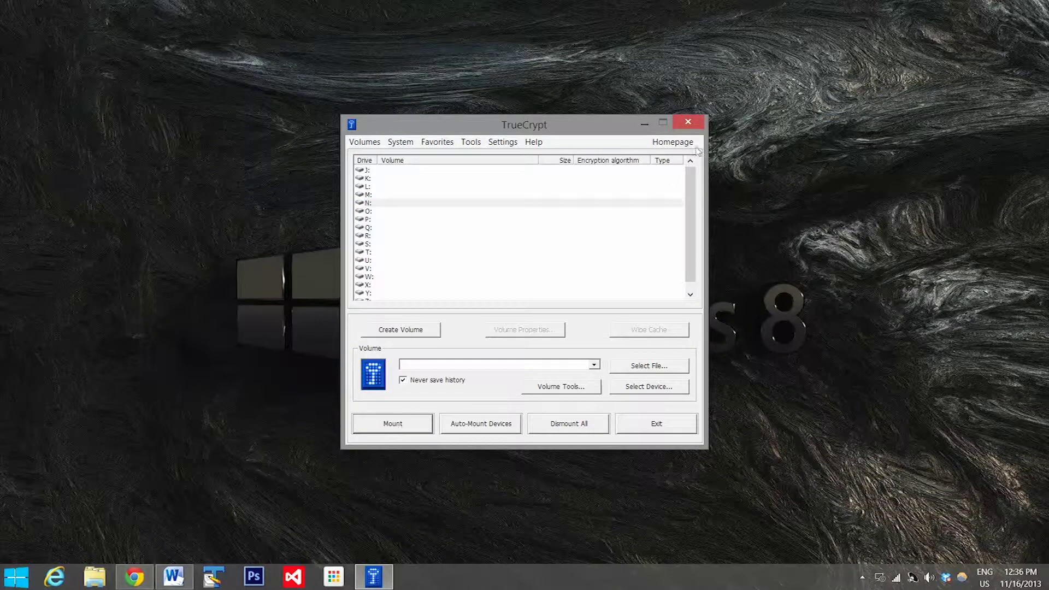
left_click(416, 245)
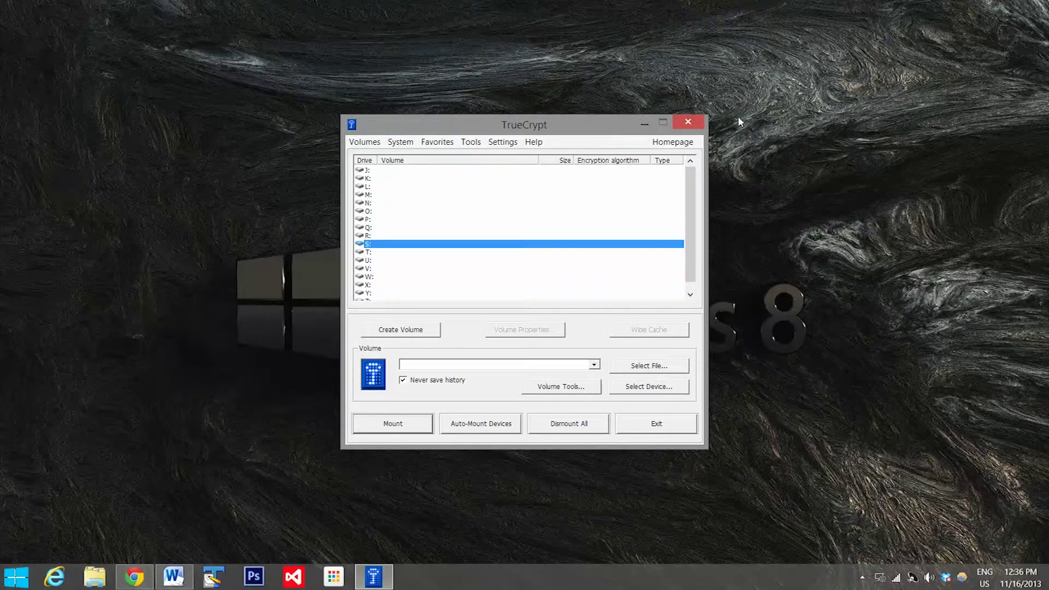
left_click(690, 122)
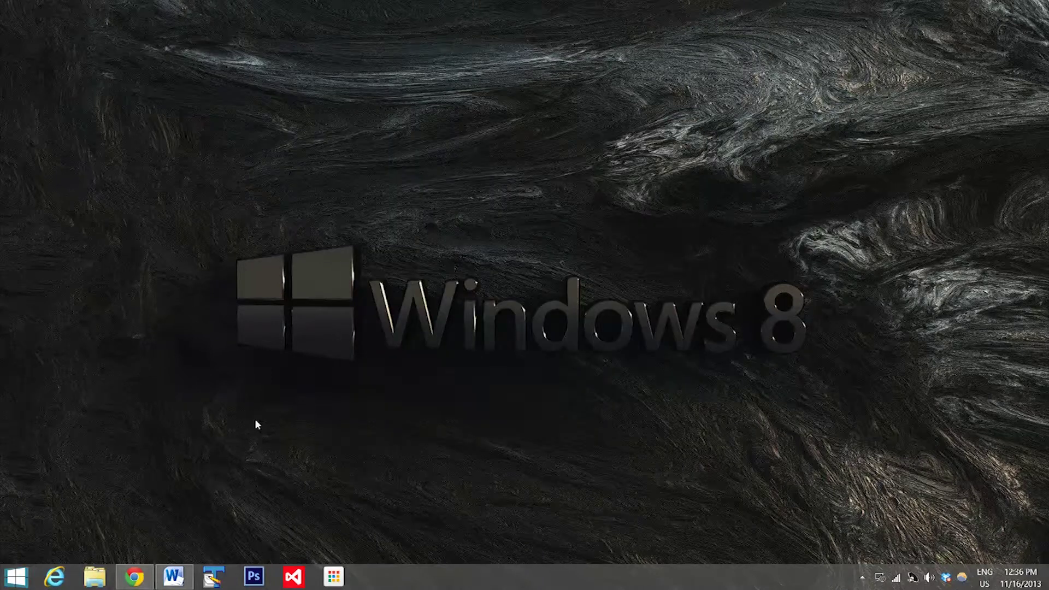
Step: Open the tutorial container from Music in TextPad, view the garbled data, then minimize TextPad
left_click(94, 578)
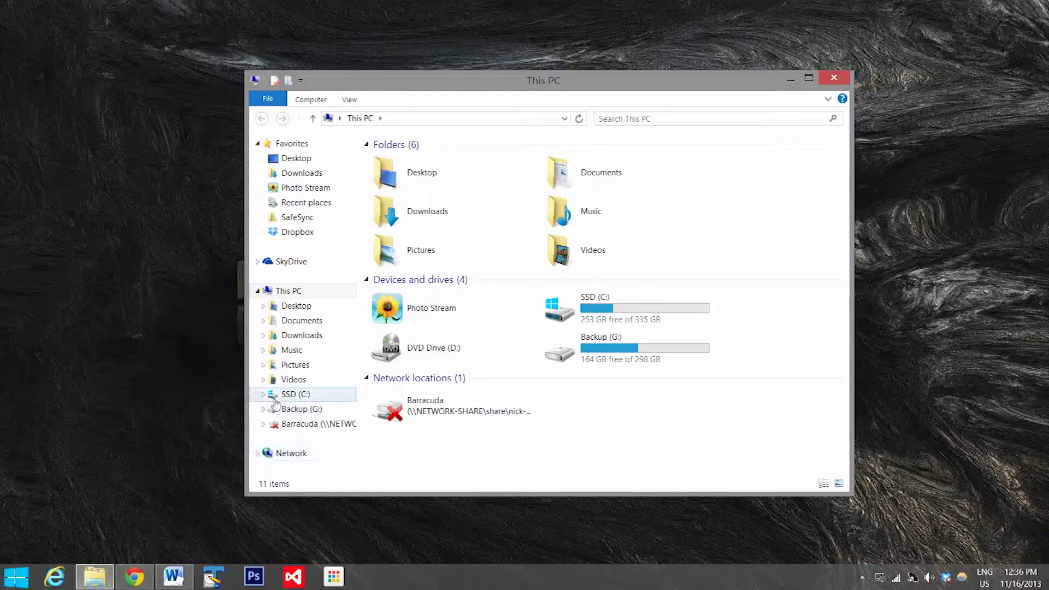
left_click(292, 354)
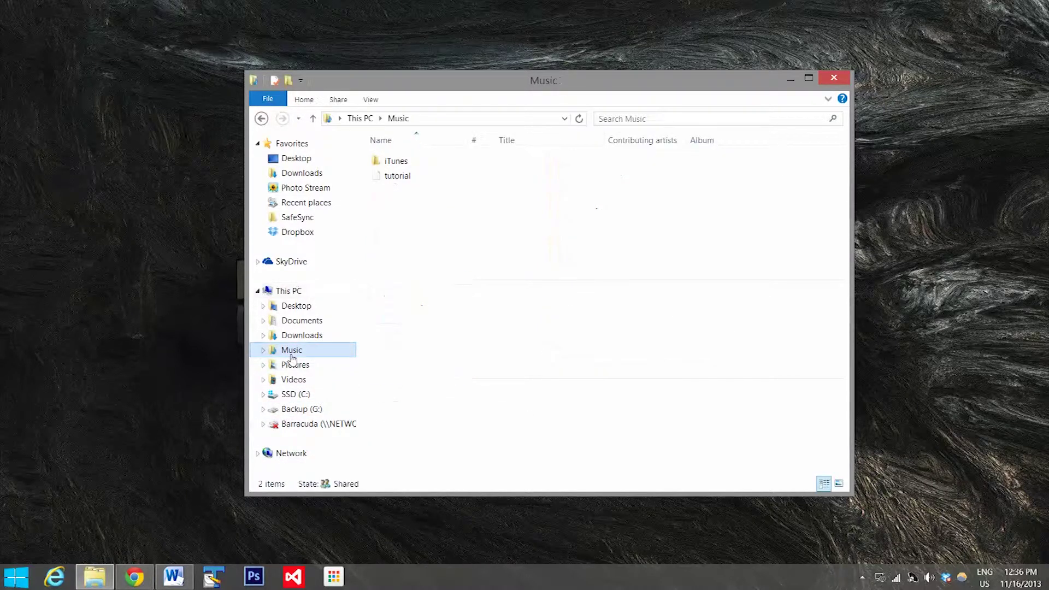
left_click(407, 182)
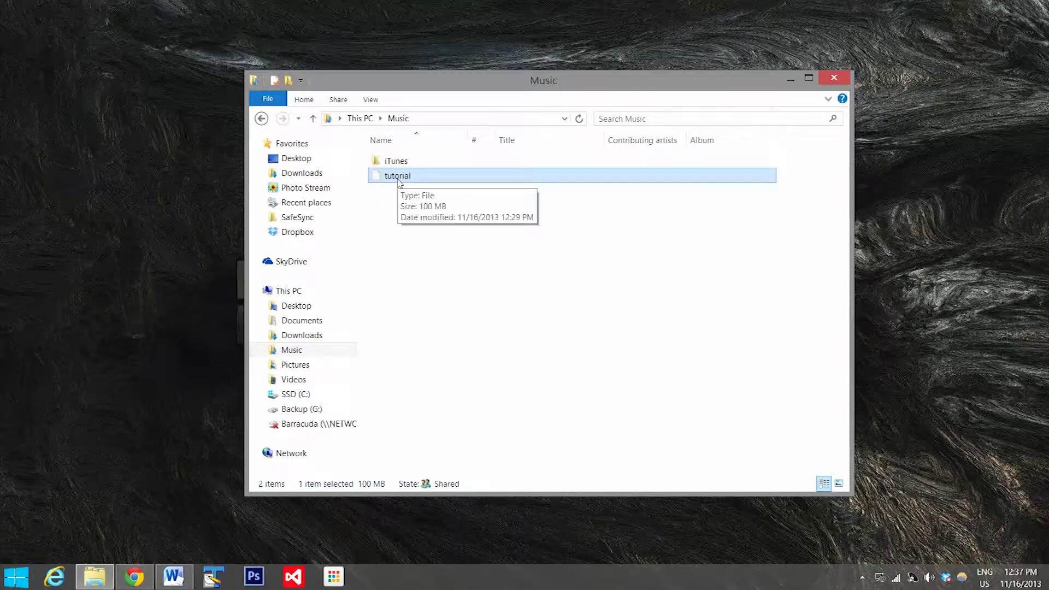
right_click(400, 182)
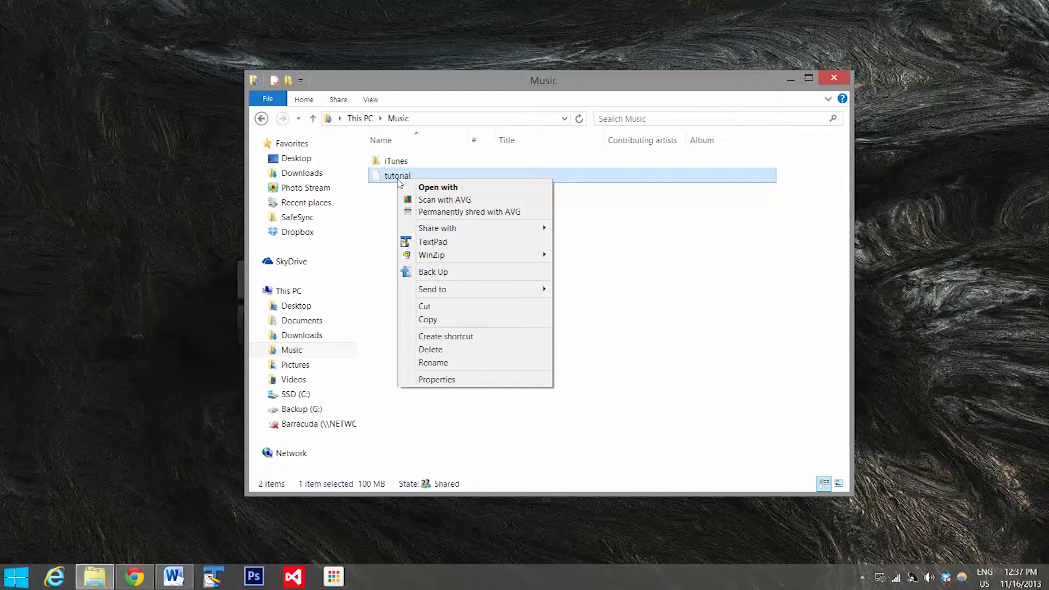
left_click(458, 246)
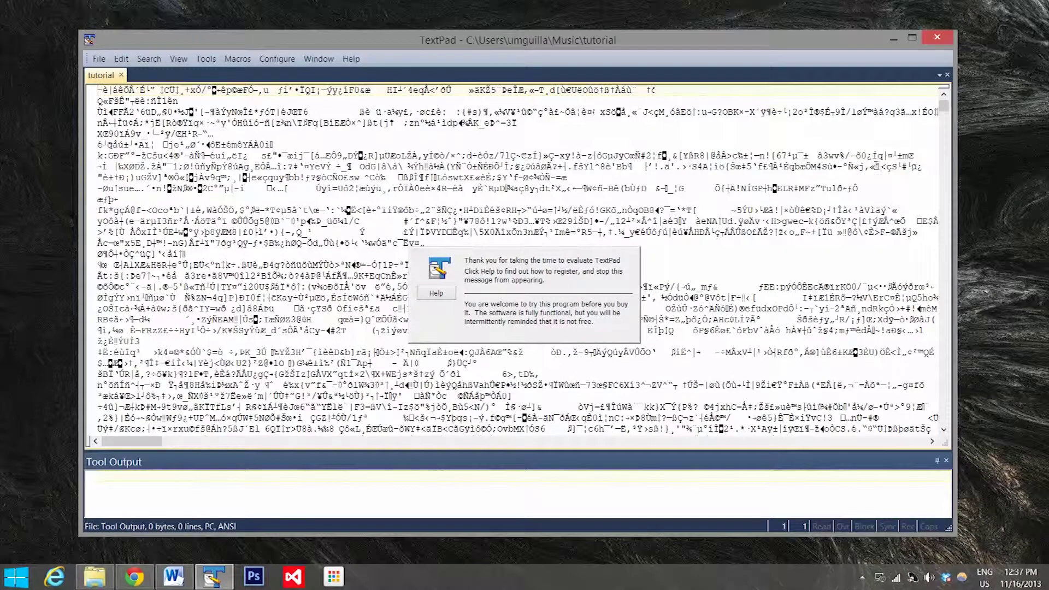
mouse_move(945, 107)
left_mouse_down()
mouse_move(931, 202)
mouse_move(945, 430)
mouse_move(943, 106)
left_mouse_up()
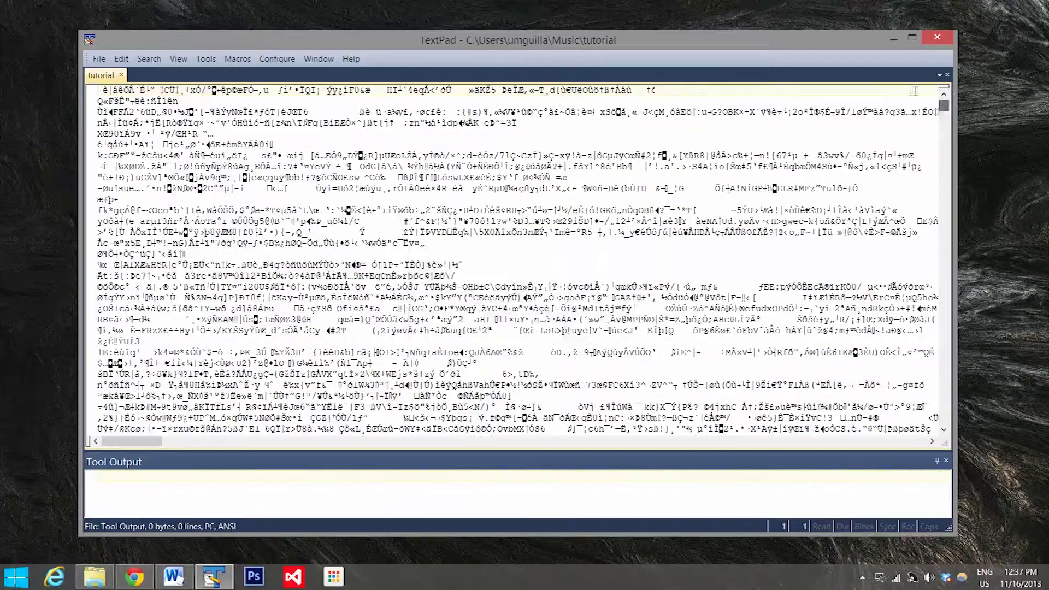
left_click(888, 41)
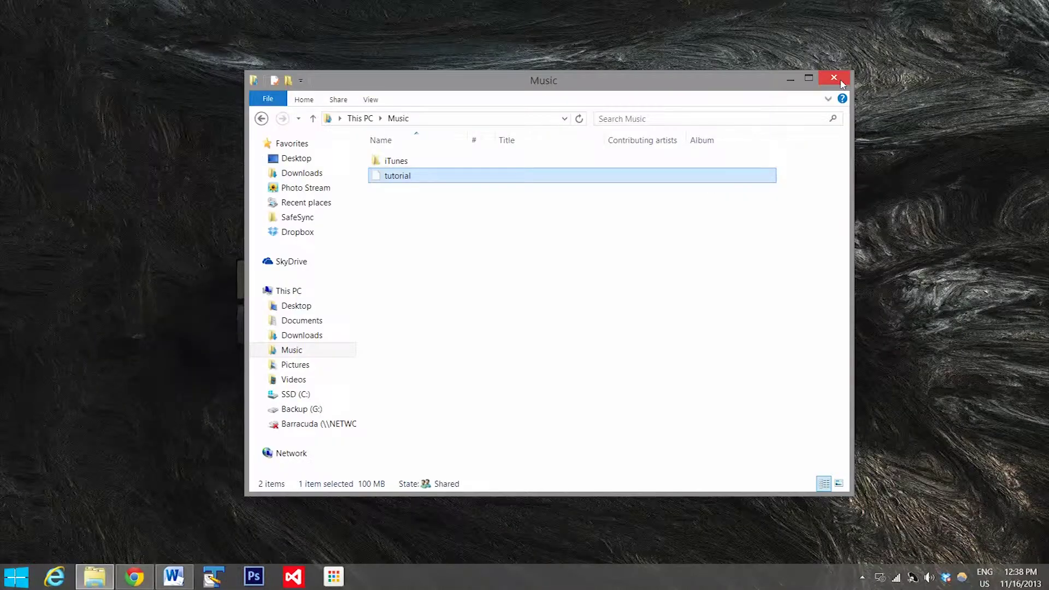
Step: Close the Music folder window in File Explorer
left_click(842, 82)
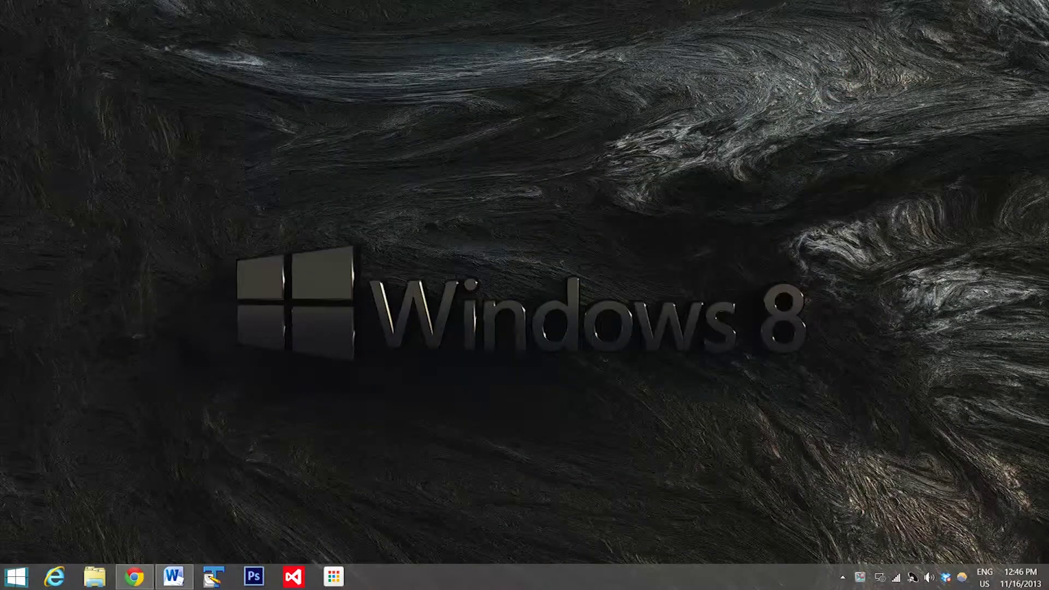